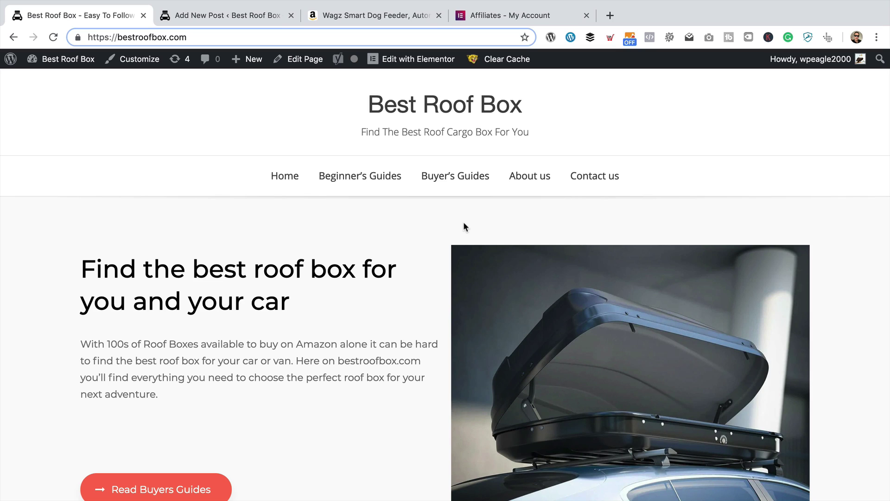
Generate the full-length SiteStripe text link for the Wagz Smart Dog Feeder page on Amazon and copy it.
click(200, 16)
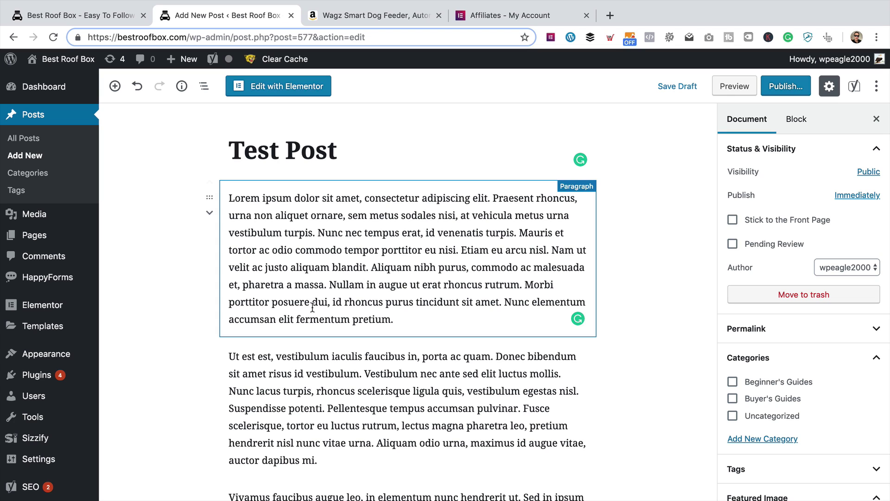
click(389, 17)
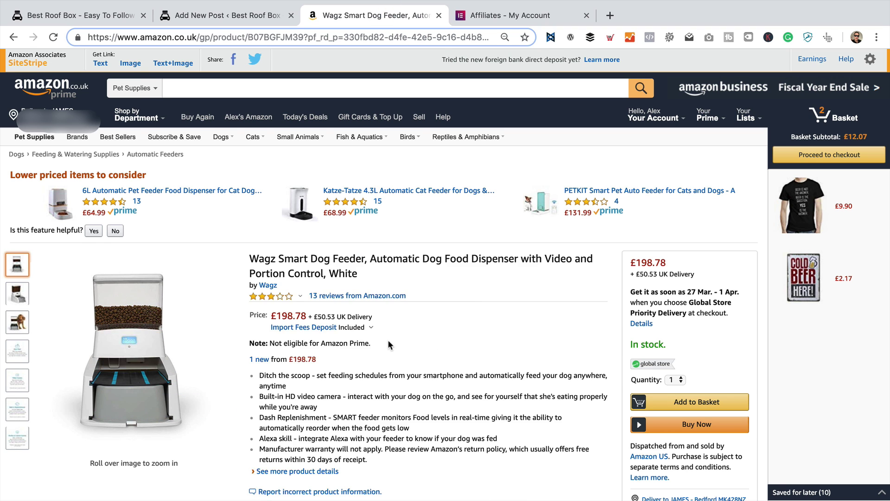
scroll(387, 339, down, 1)
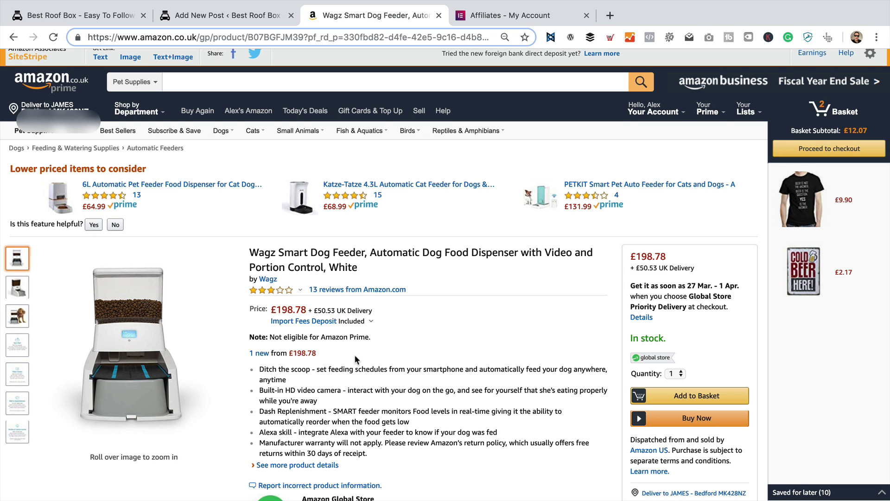
scroll(441, 324, up, 1)
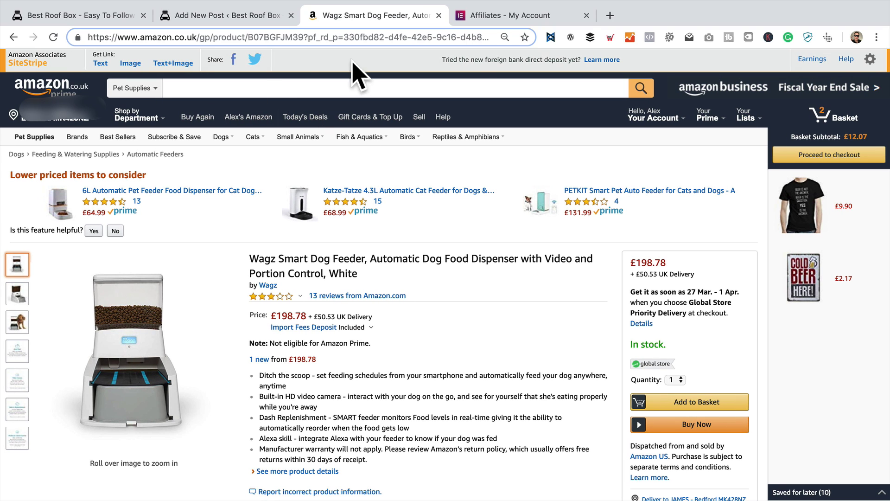
click(104, 67)
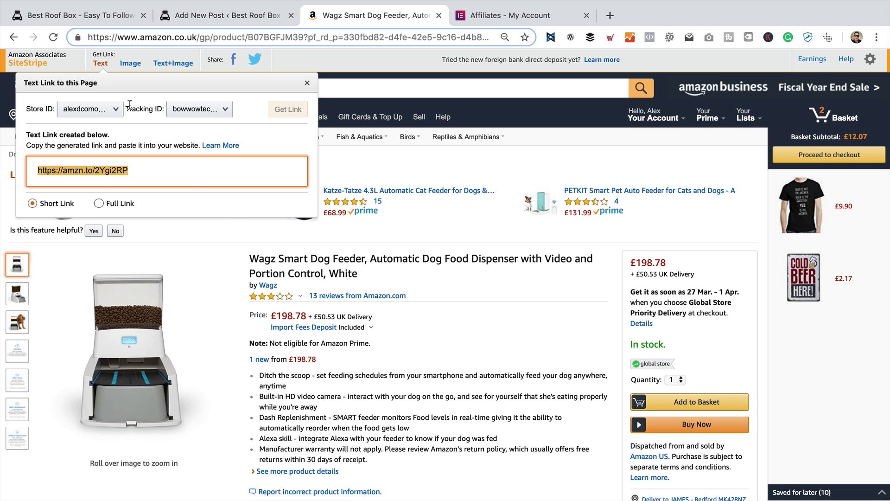
click(102, 204)
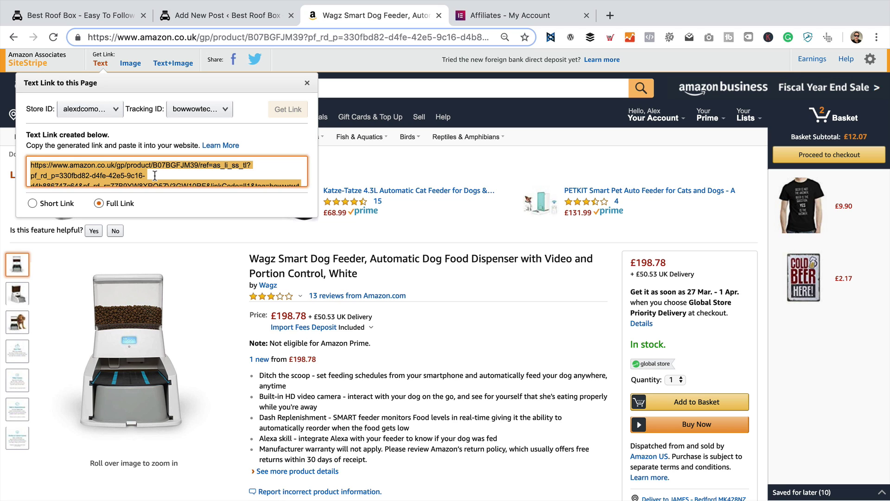
right_click(119, 171)
click(180, 199)
Switch to the WordPress draft and add the paragraph "Check the latest price on Amazon" after the first Lorem ipsum paragraph.
click(219, 14)
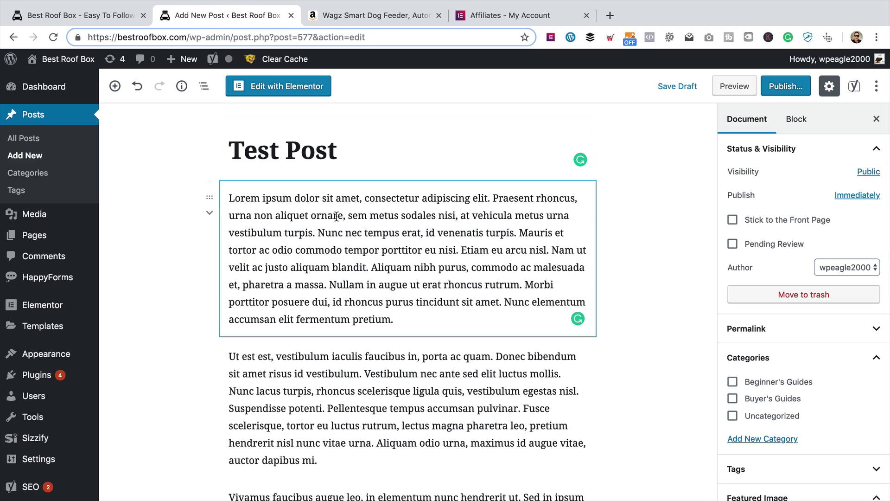
drag(423, 318, 306, 277)
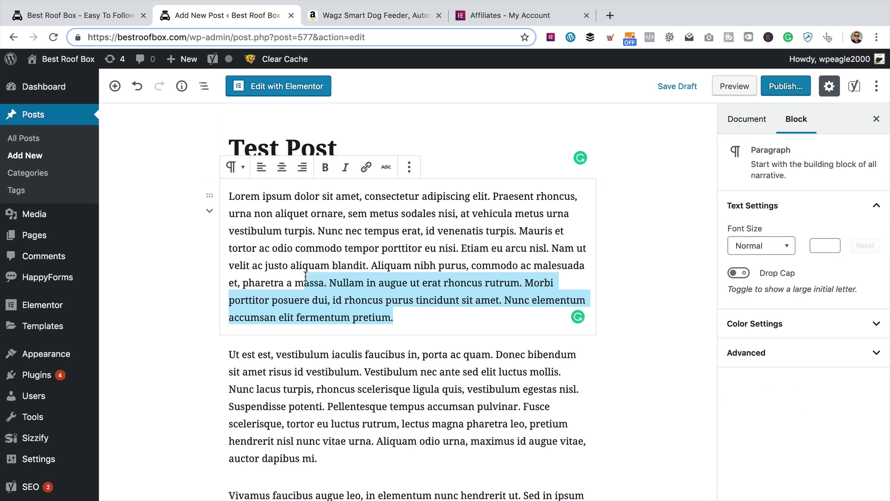
click(429, 318)
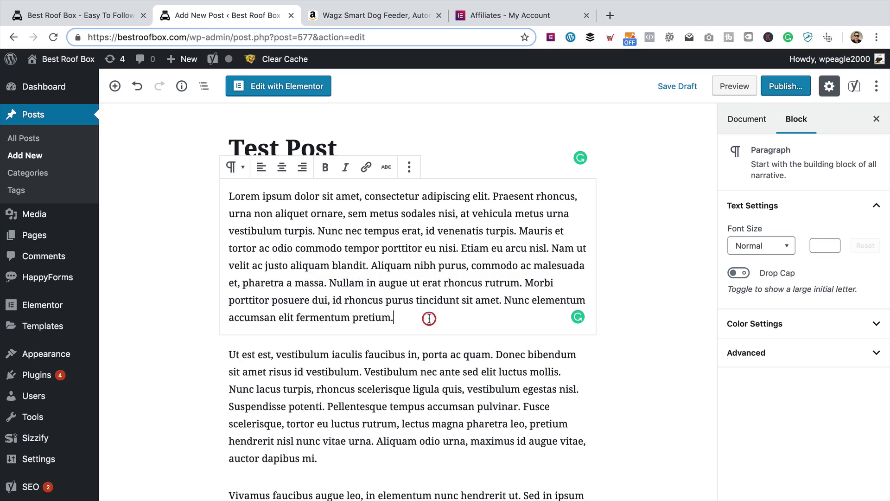
key(Return)
text(Check)
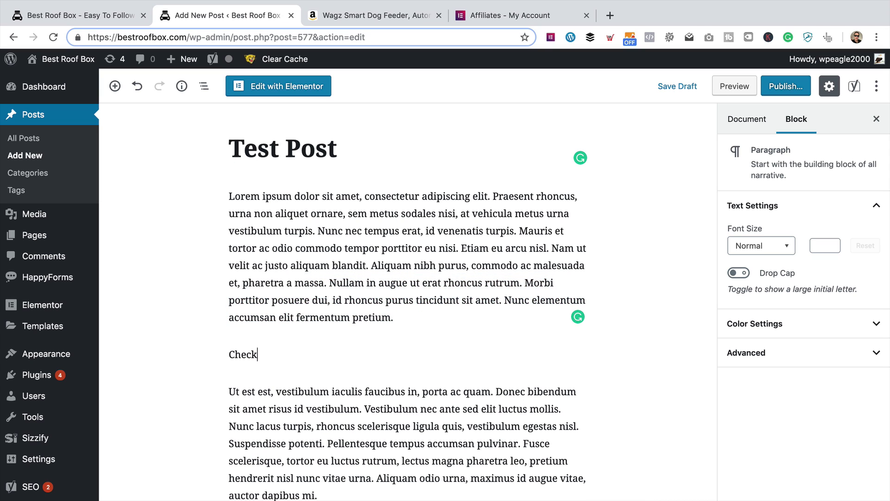
text( the latest price on Amazon)
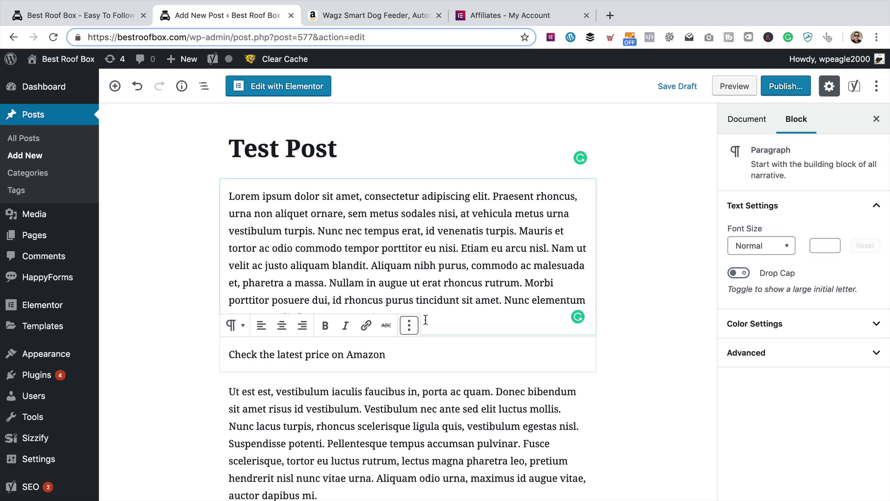
Link the text "Check the latest price on Amazon" to the copied affiliate URL, set to open in a new tab.
mouse_move(391, 355)
mouse_down()
mouse_move(226, 355)
mouse_move(386, 354)
mouse_up()
click(365, 325)
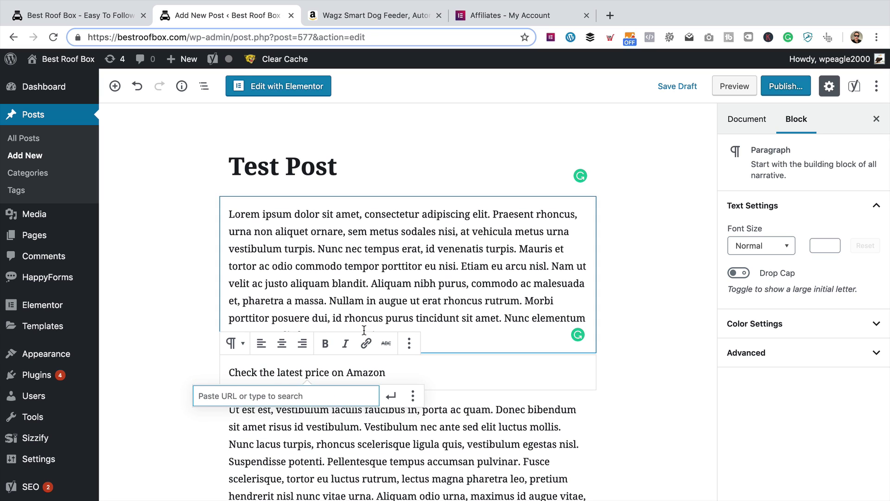
right_click(281, 395)
click(347, 385)
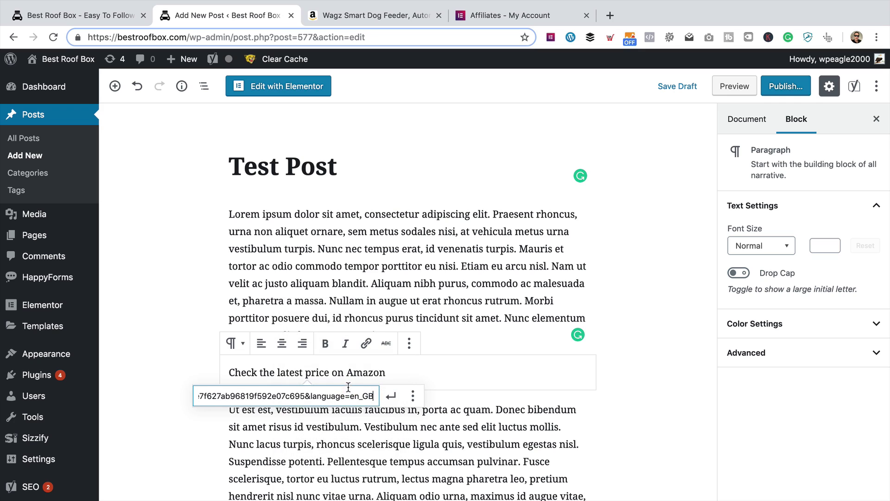
click(414, 395)
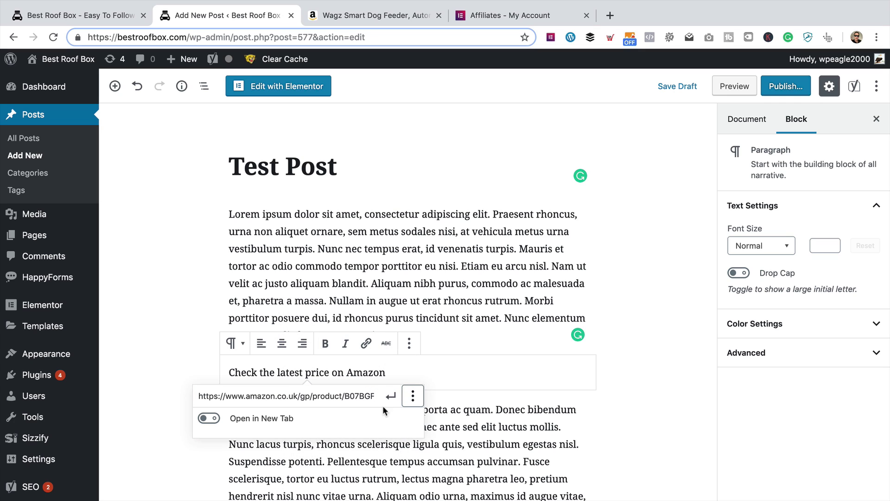
click(209, 418)
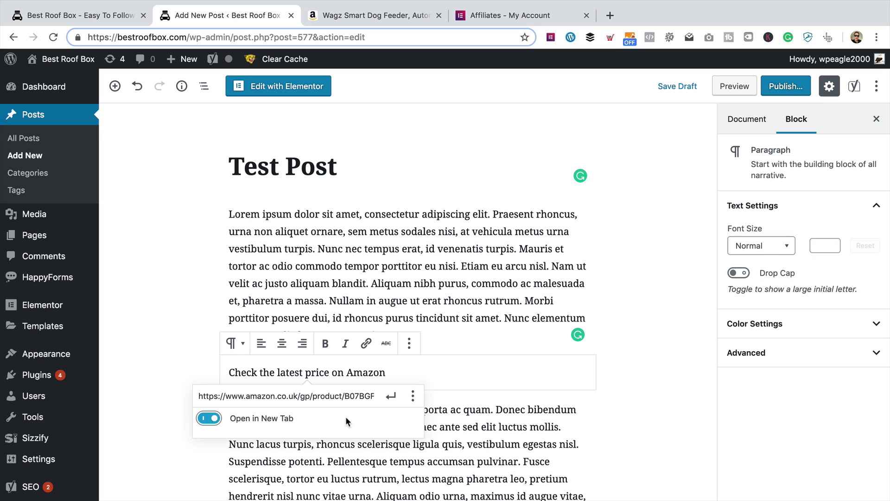
click(388, 399)
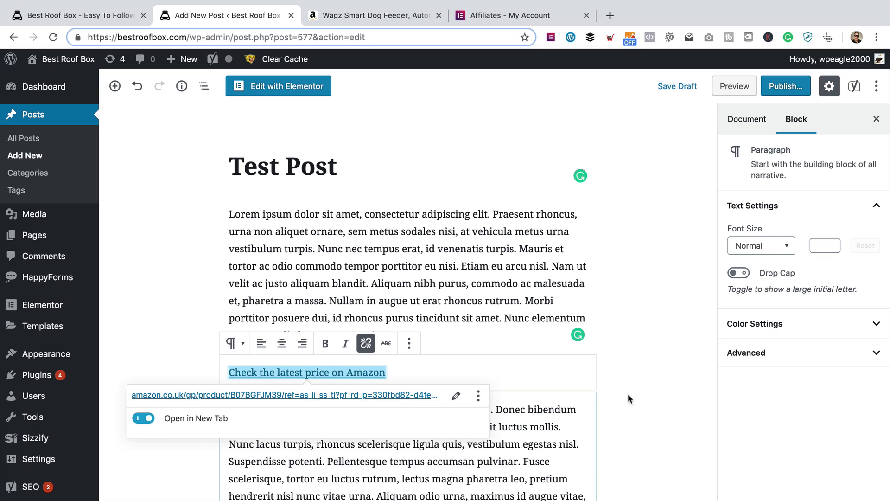
click(649, 382)
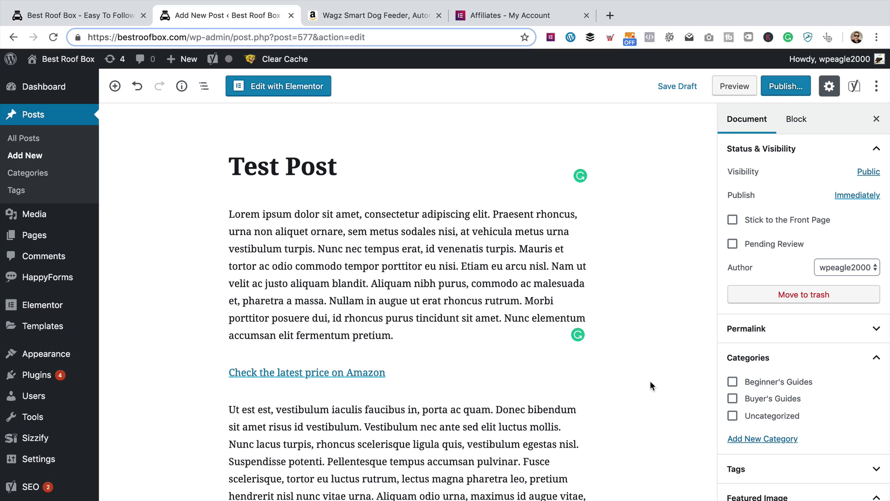
Switch to the Amazon product page, generate a SiteStripe image link in size Large and copy its HTML.
click(387, 14)
click(130, 63)
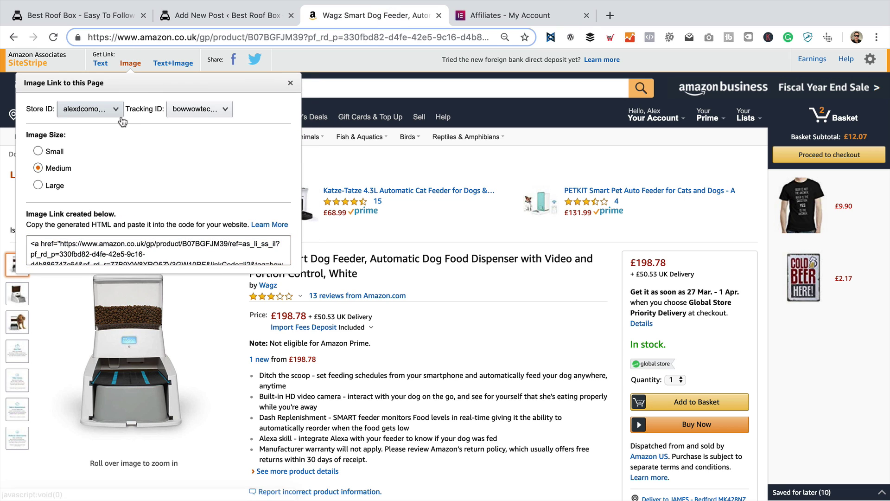
click(38, 185)
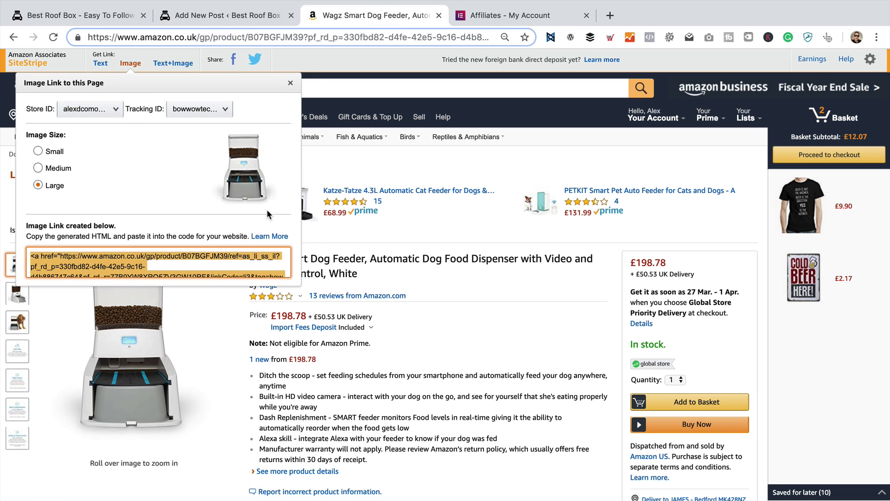
click(173, 63)
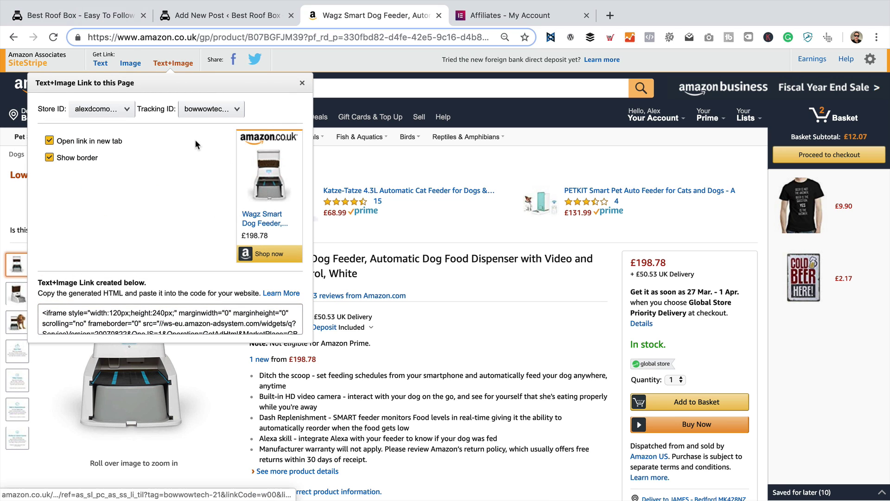
click(128, 65)
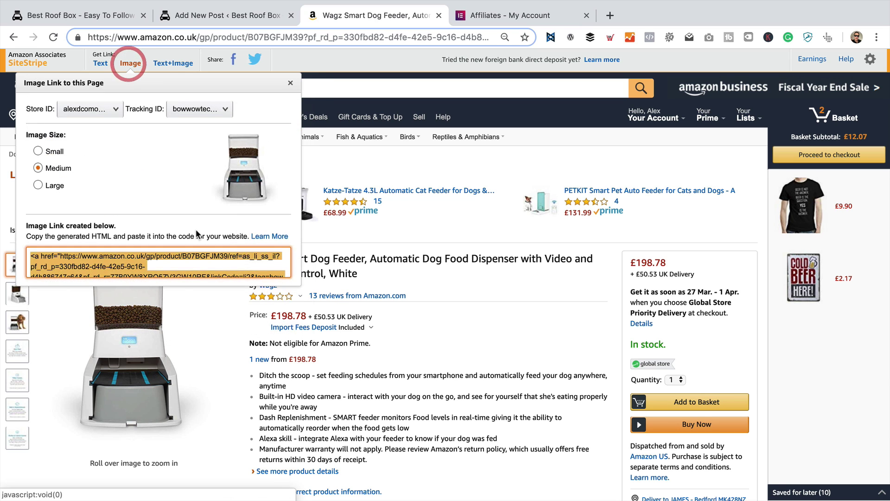
click(40, 185)
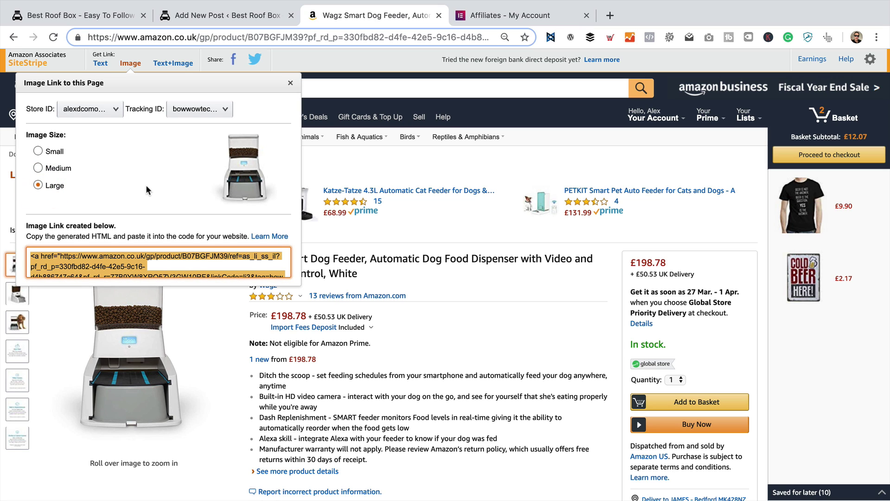
scroll(92, 185, down, 1)
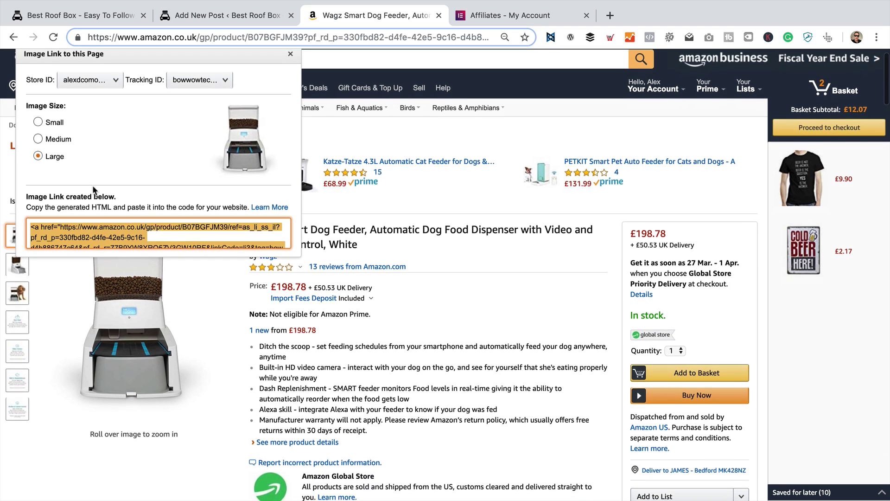
right_click(110, 234)
click(211, 259)
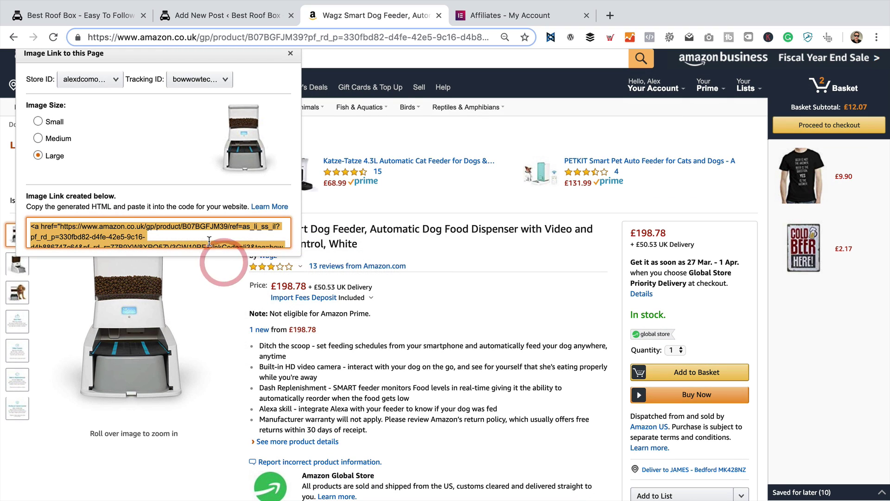
Switch to the WordPress draft and insert a Columns block above the first Lorem ipsum paragraph of Test Post.
click(216, 16)
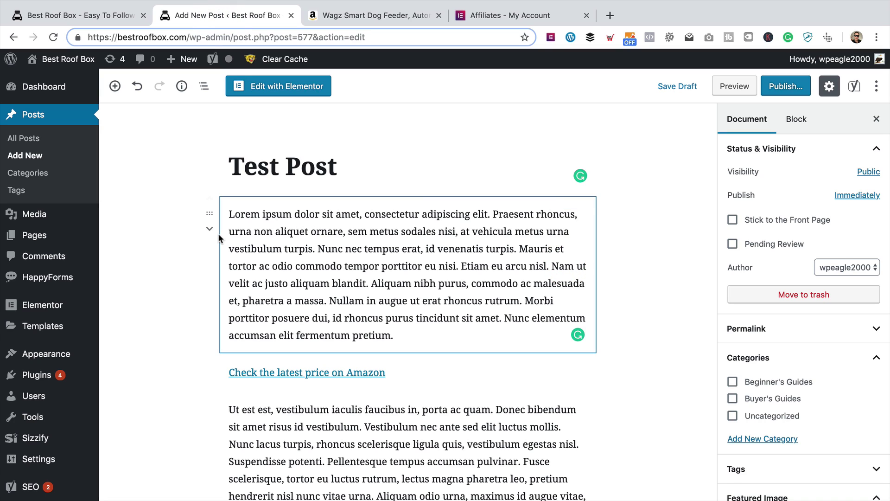
click(229, 214)
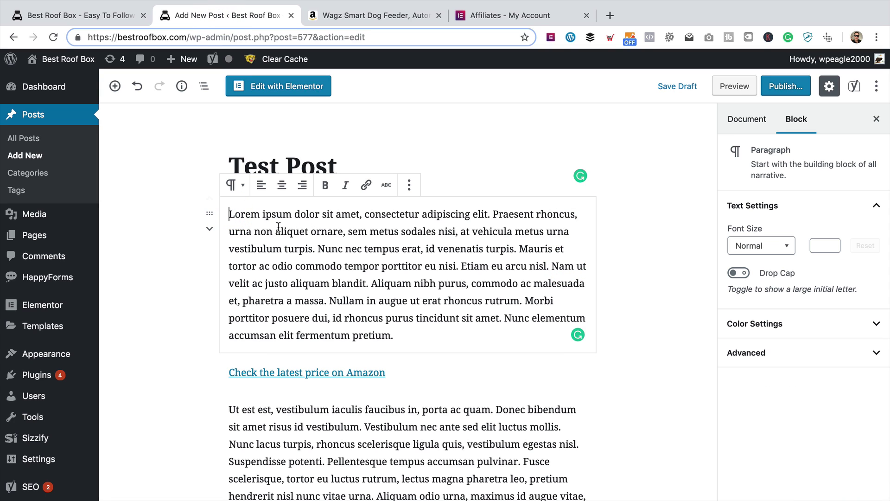
click(619, 214)
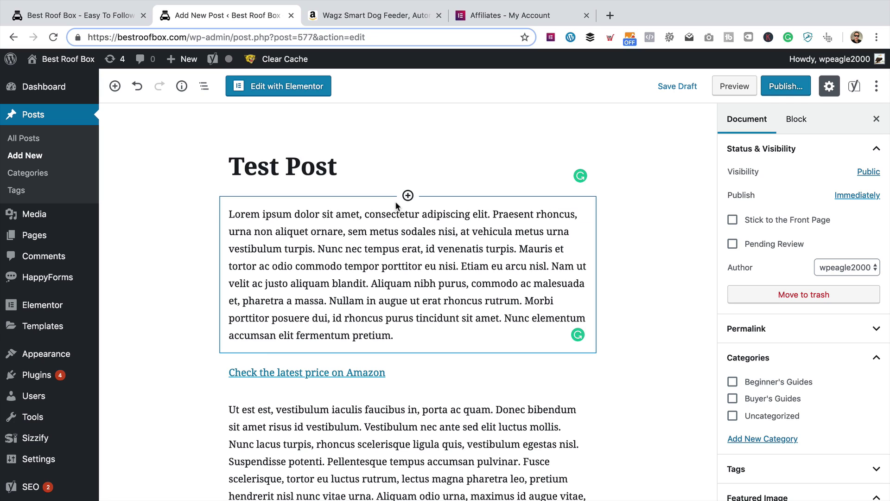
click(408, 195)
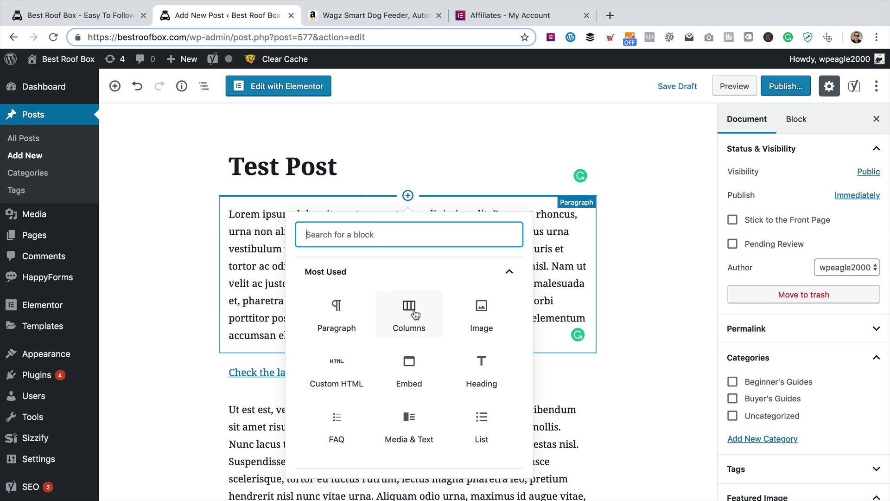
scroll(410, 316, down, 1)
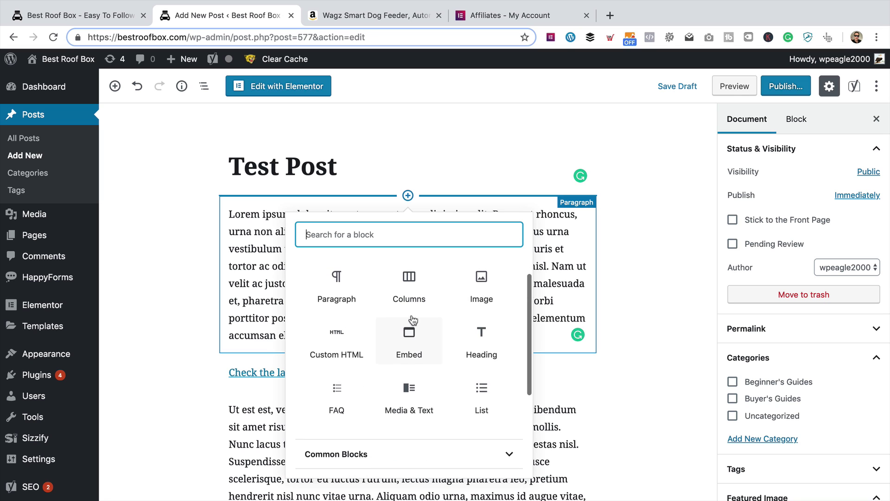
scroll(408, 305, up, 1)
scroll(403, 304, down, 4)
scroll(399, 307, down, 3)
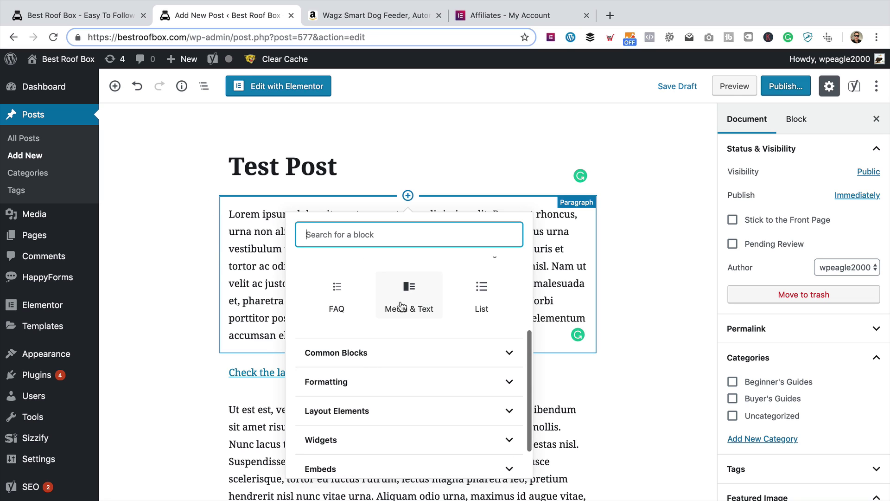
click(450, 365)
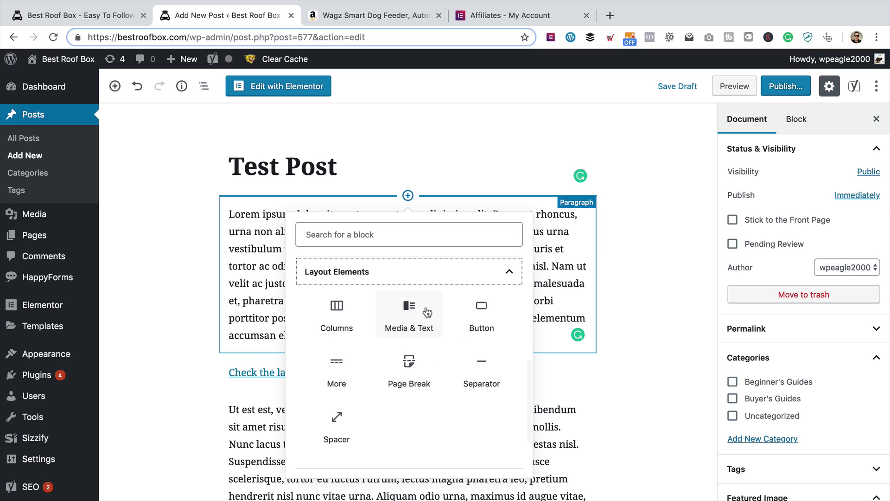
scroll(431, 325, up, 1)
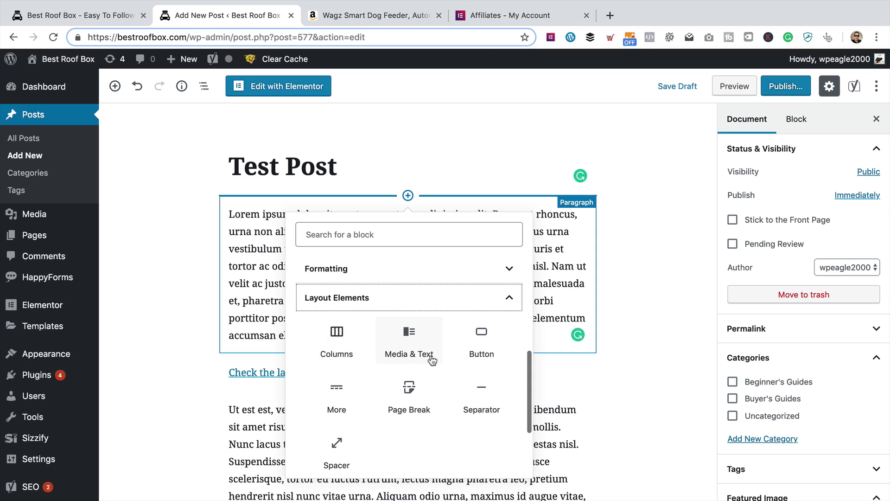
click(337, 337)
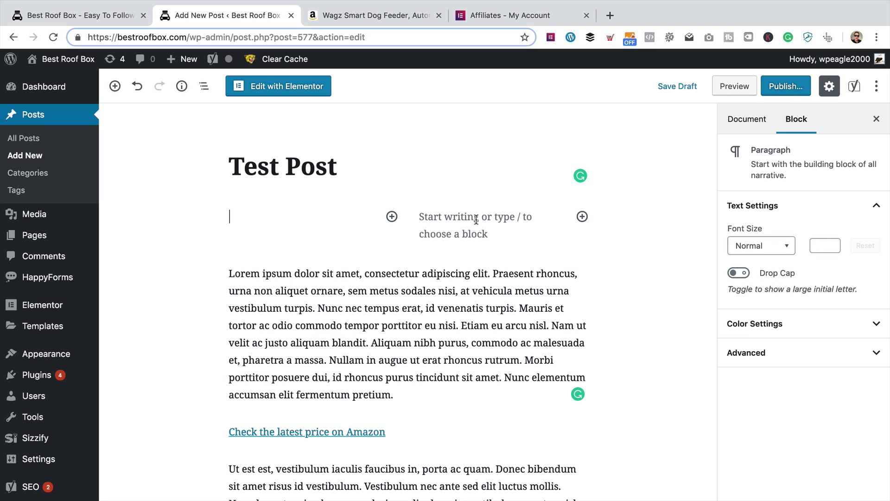
Paste the copied SiteStripe image link into the second column and caption the image "dog feeder".
click(541, 219)
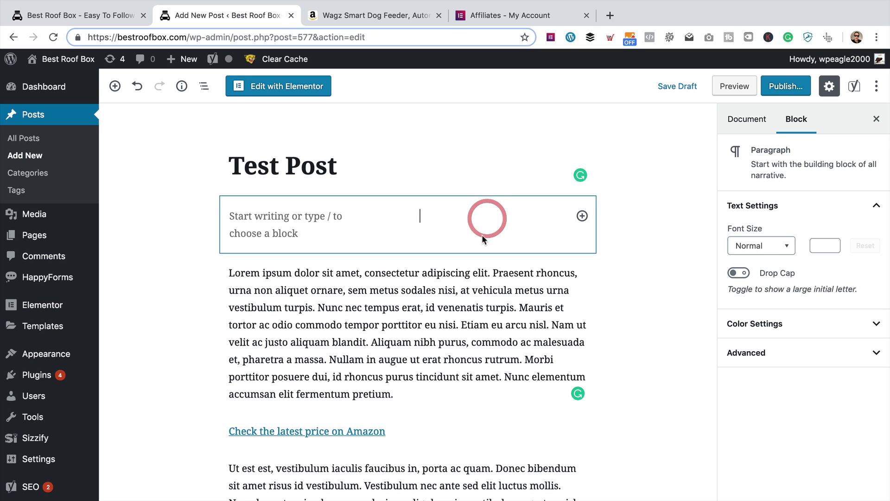
right_click(459, 219)
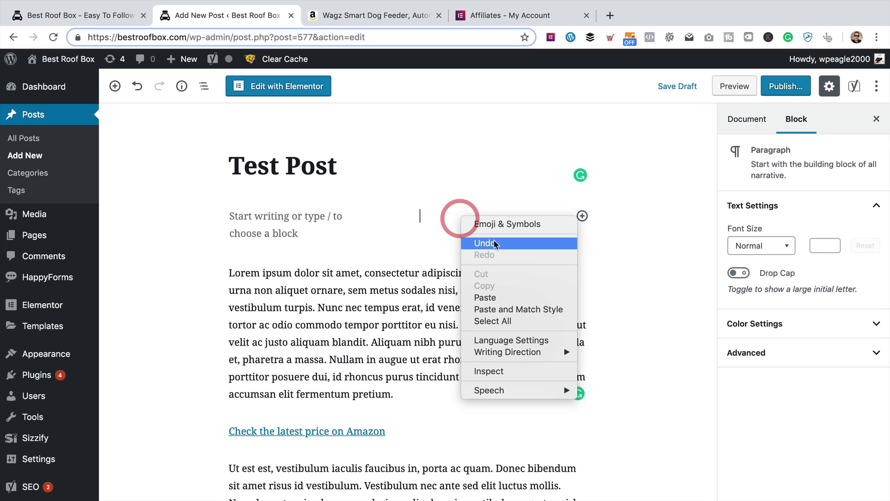
click(503, 296)
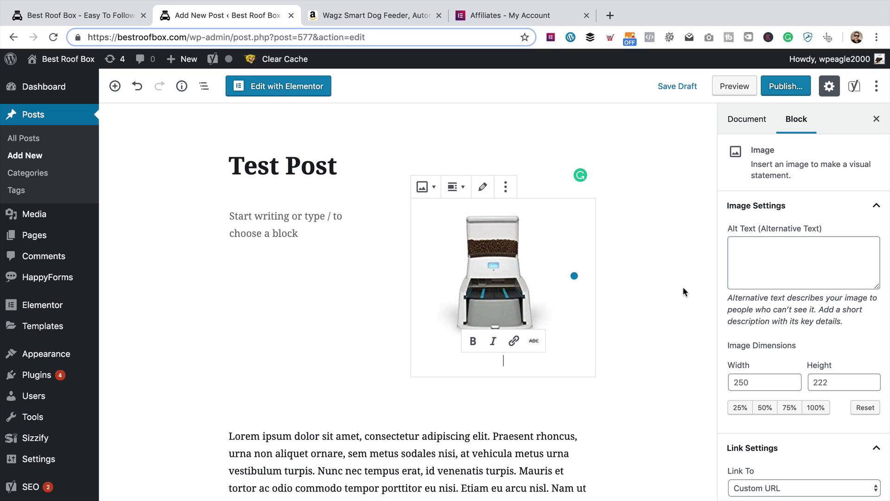
text(d)
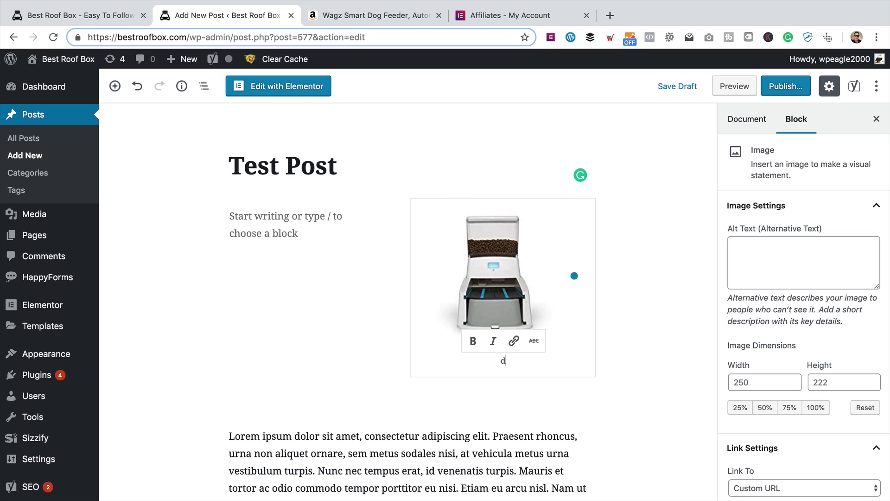
text(og feeder)
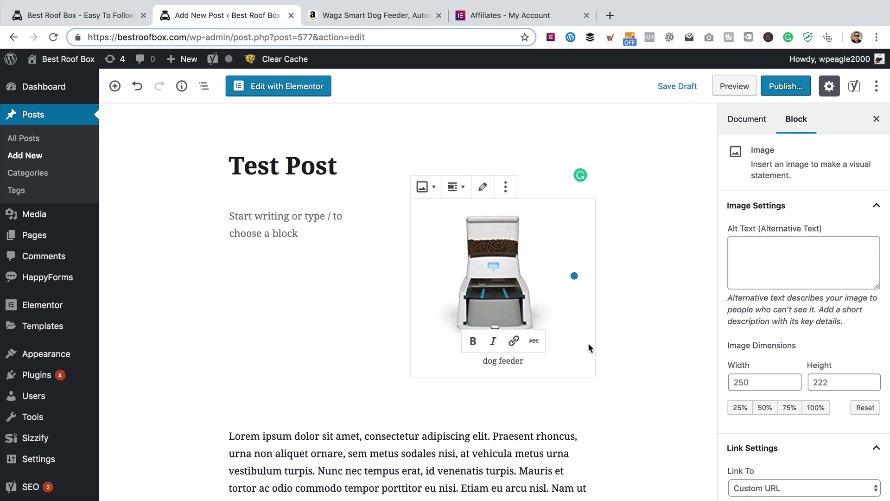
click(673, 311)
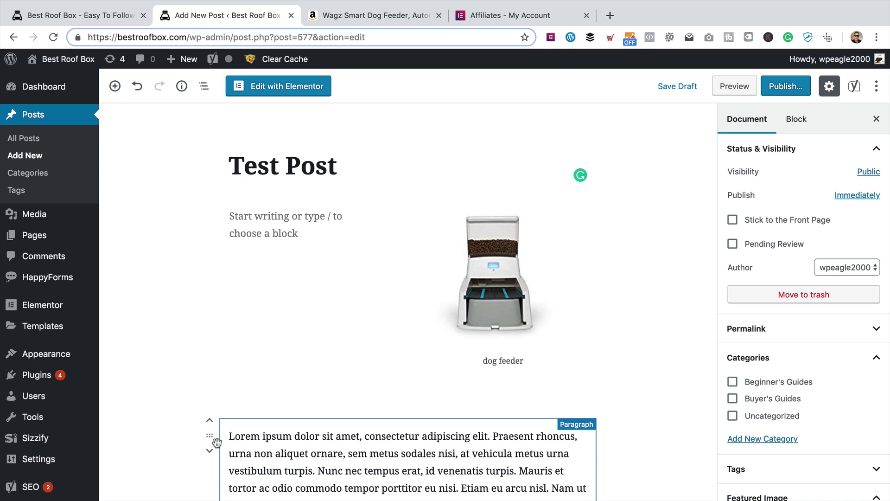
Move the first Lorem ipsum paragraph into the first column, beside the dog feeder image.
drag(210, 435, 282, 217)
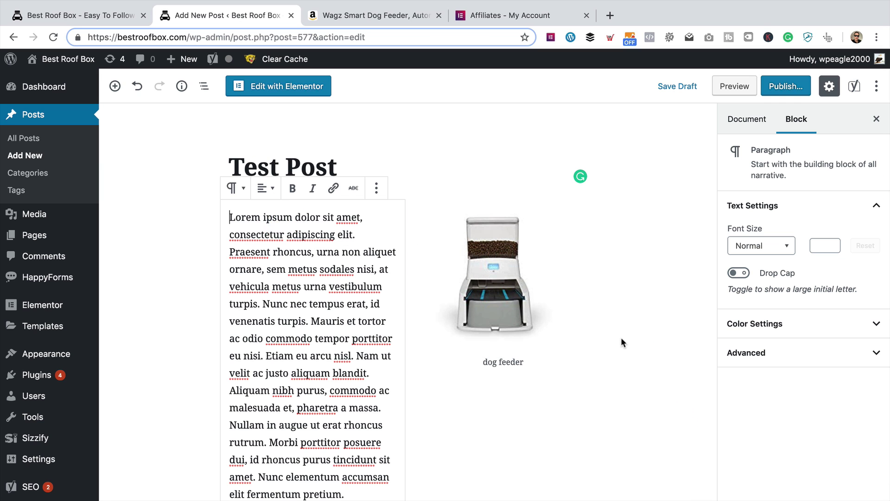
scroll(593, 311, down, 5)
scroll(593, 310, up, 5)
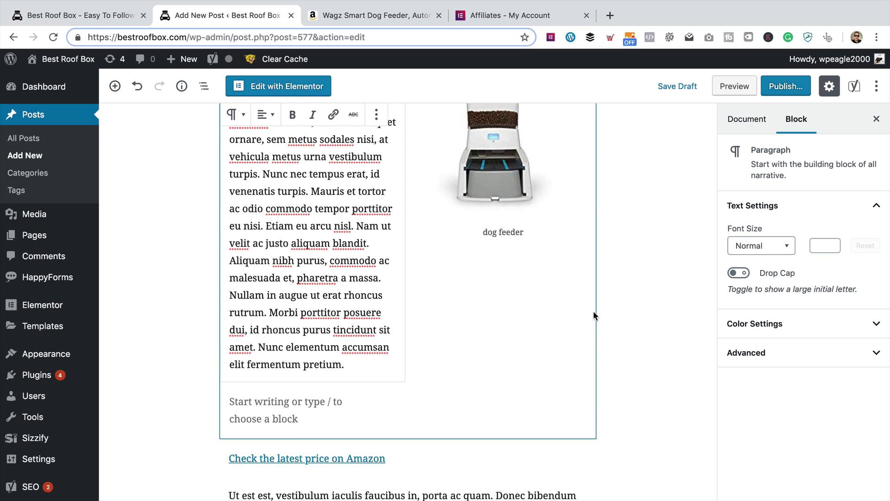
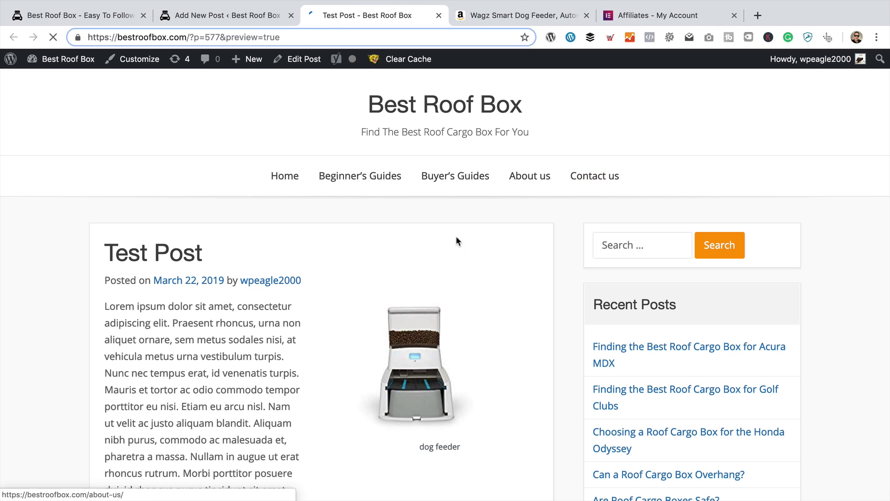
Review the Test Post preview and test the dog feeder image link, closing the Amazon page it opens.
scroll(482, 245, down, 2)
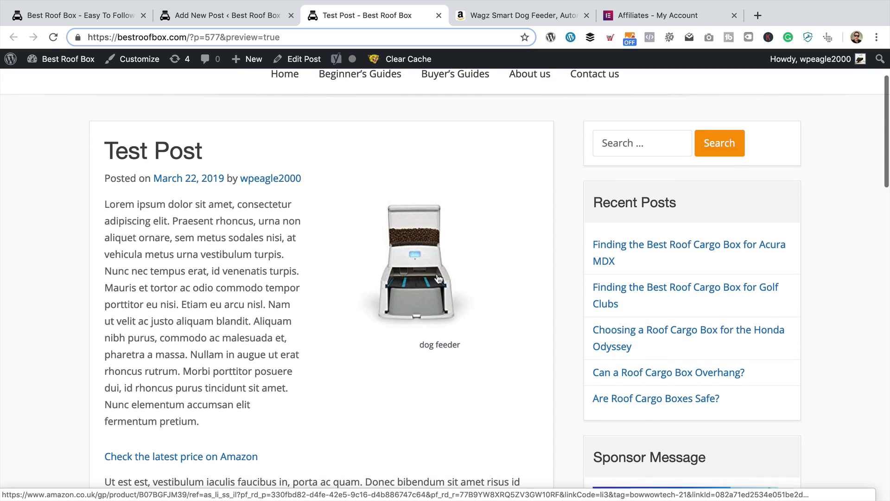
click(437, 277)
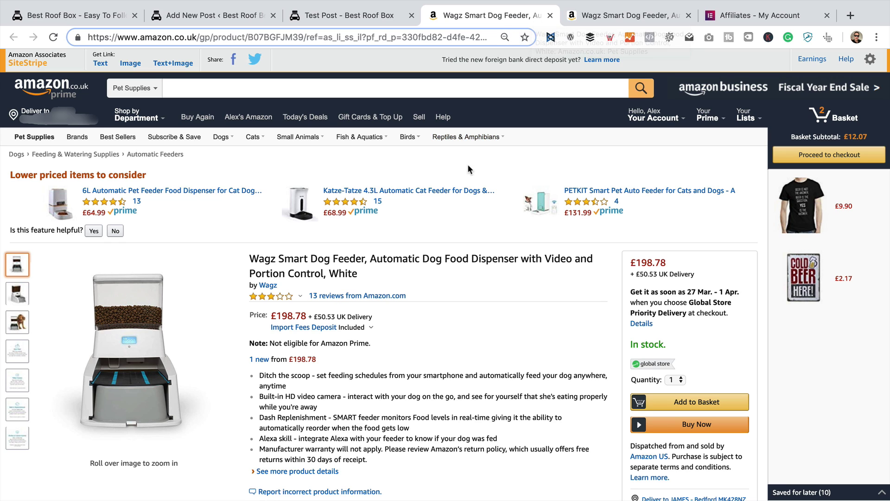
click(549, 16)
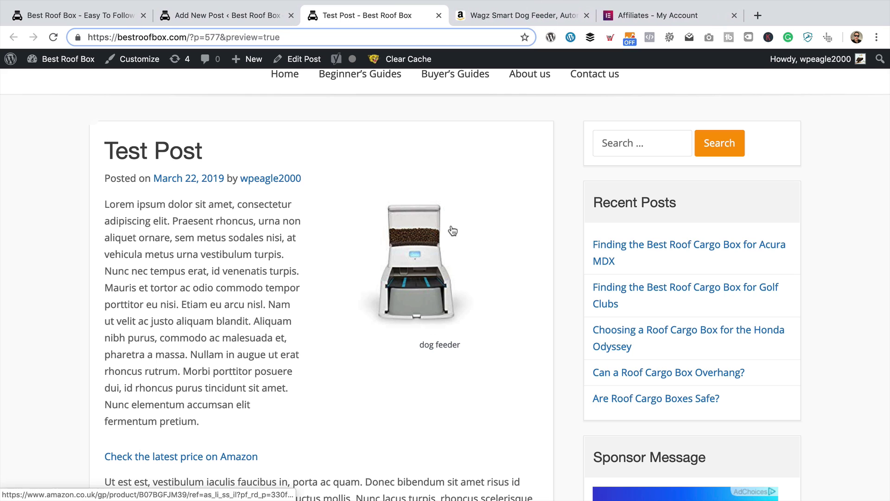
scroll(213, 405, down, 3)
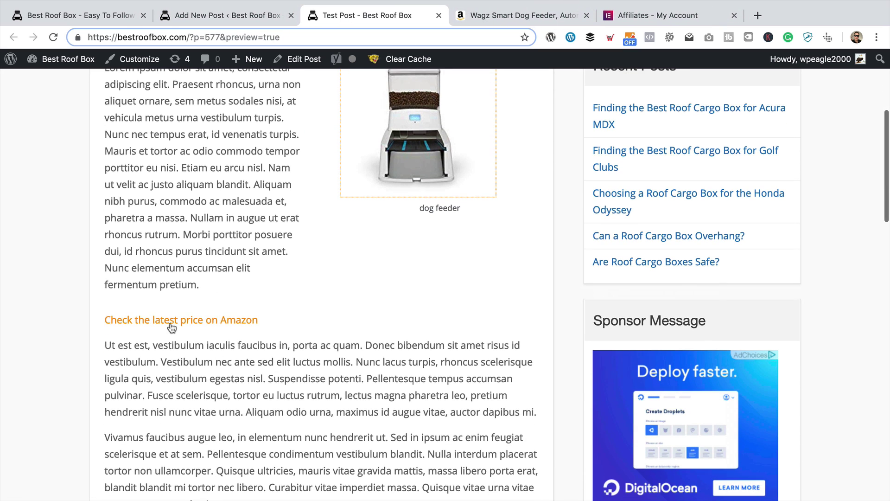
scroll(390, 326, up, 5)
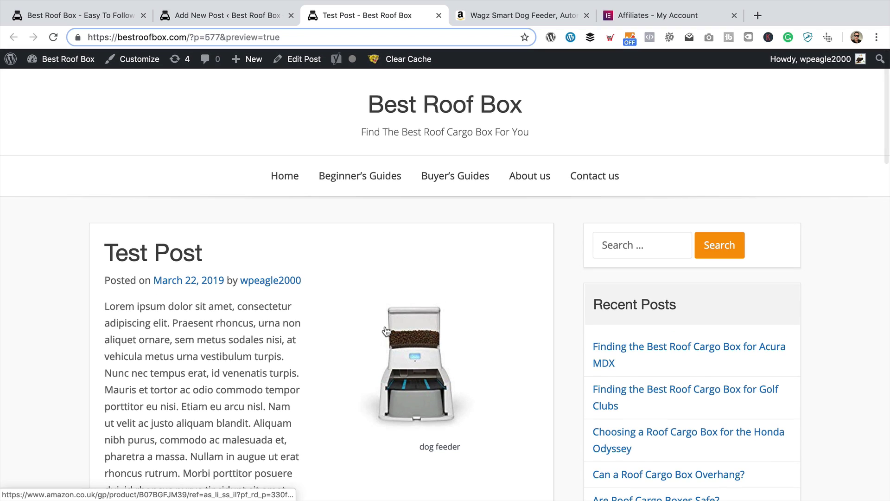
click(389, 328)
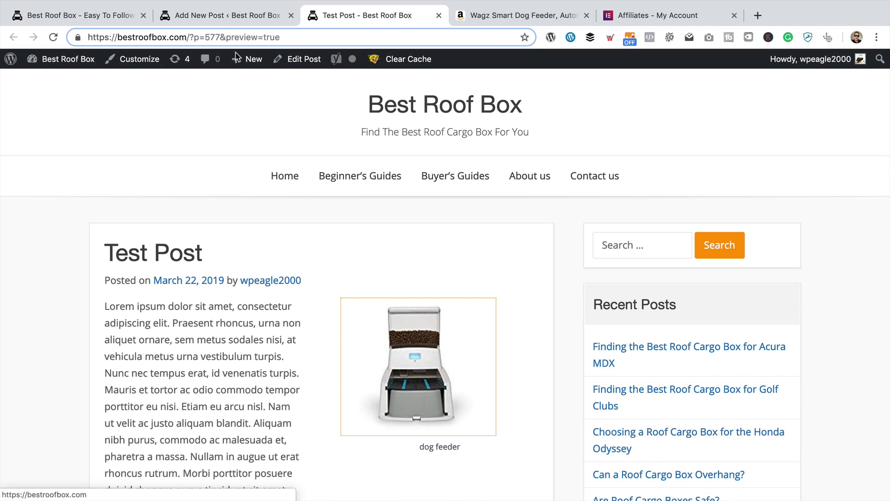
Return to the WordPress post editor and open Test Post for editing with Elementor.
click(233, 19)
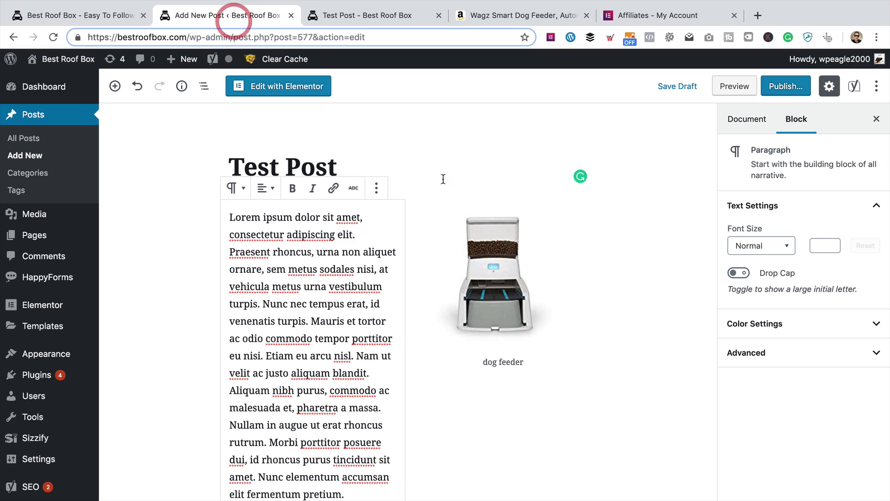
click(306, 92)
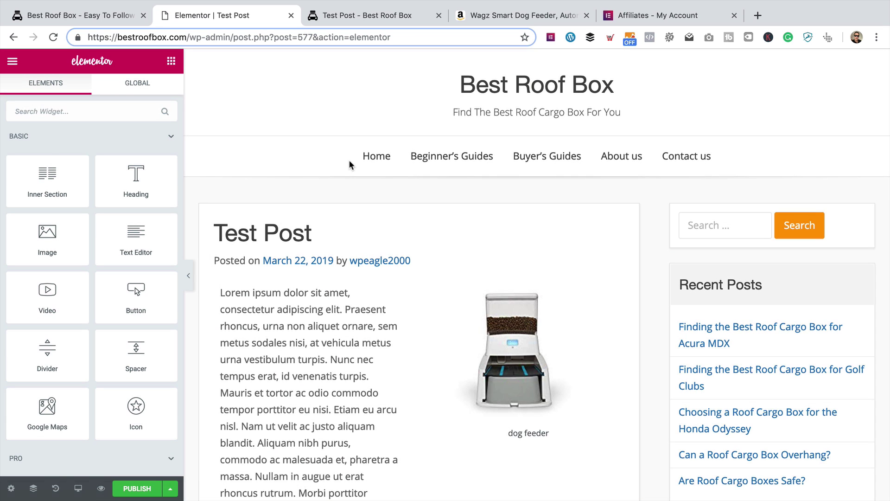
scroll(368, 188, down, 5)
scroll(373, 237, down, 2)
scroll(373, 236, up, 2)
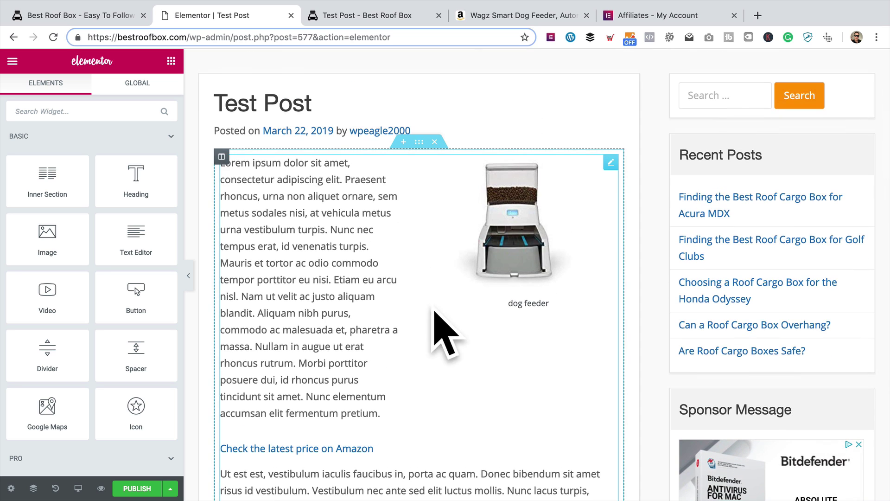
Delete the two-column content with the Lorem ipsum paragraph and the dog feeder image from the text widget.
click(435, 140)
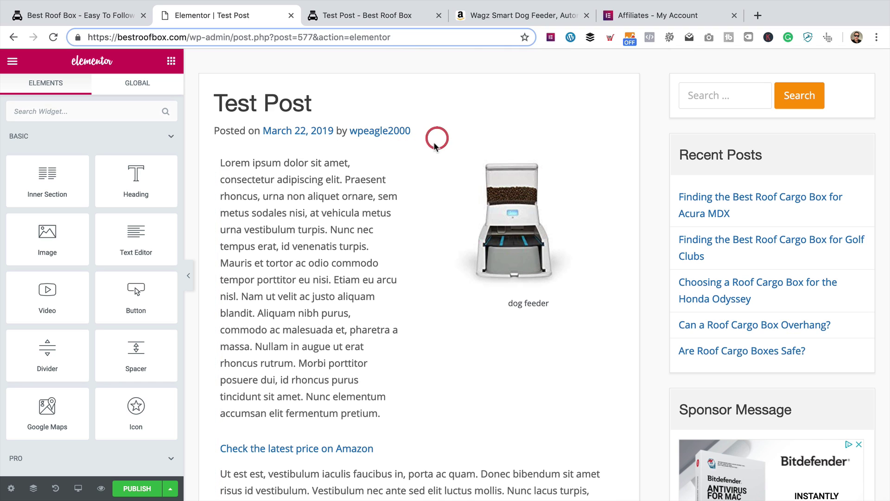
click(410, 194)
scroll(433, 153, down, 10)
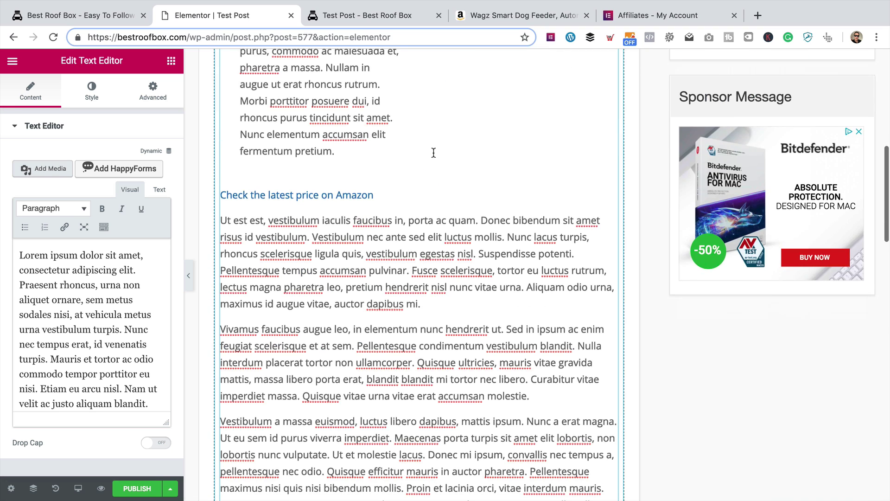
scroll(433, 153, up, 8)
drag(439, 411, 265, 100)
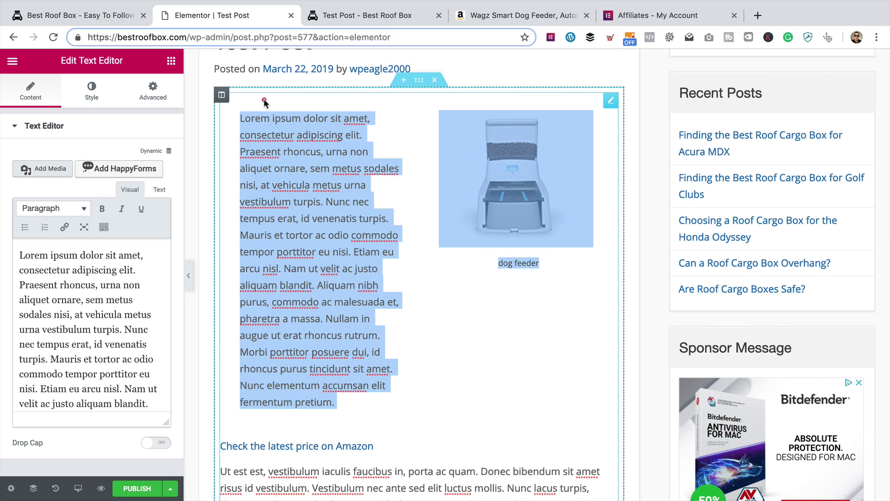
key(BackSpace)
Delete the linked line "Check the latest price on Amazon" and the empty line it leaves above "Ut est est".
click(221, 144)
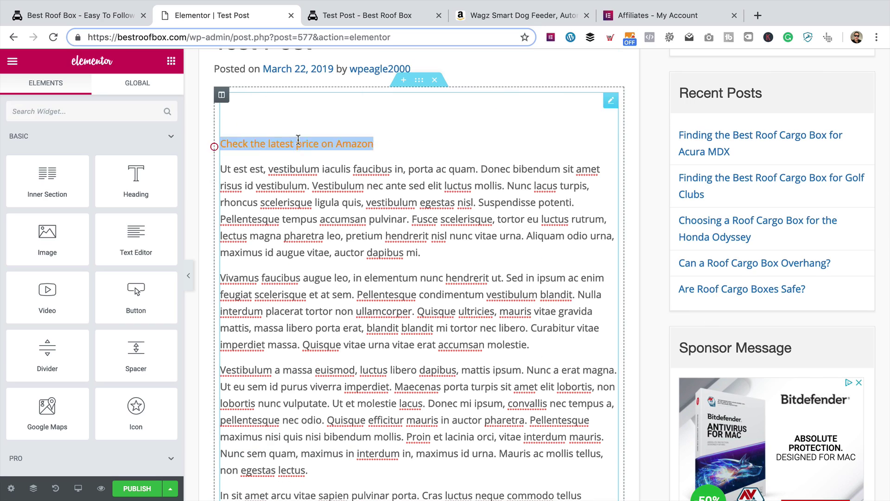
key(BackSpace)
click(385, 120)
key(BackSpace)
key(BackSpace)
key(BackSpace)
key(BackSpace)
key(BackSpace)
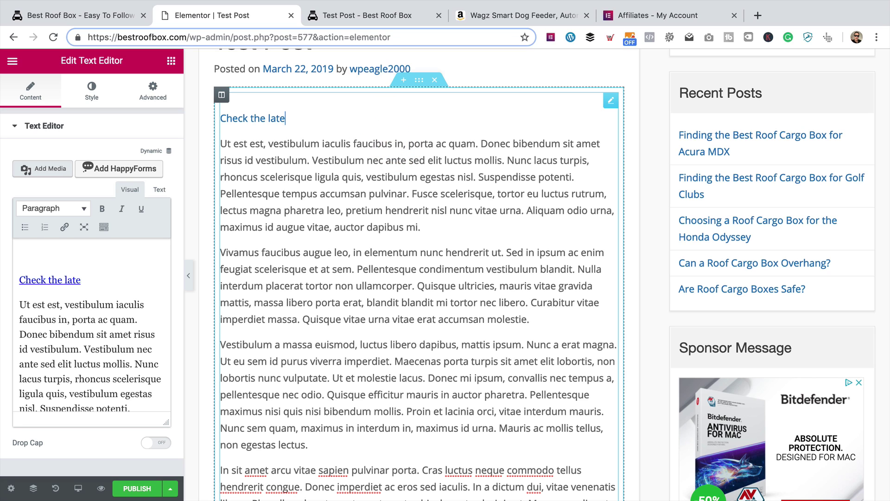
key(BackSpace)
key(BackSpace)
key(BackSpace)
key(BackSpace)
key(BackSpace)
key(BackSpace)
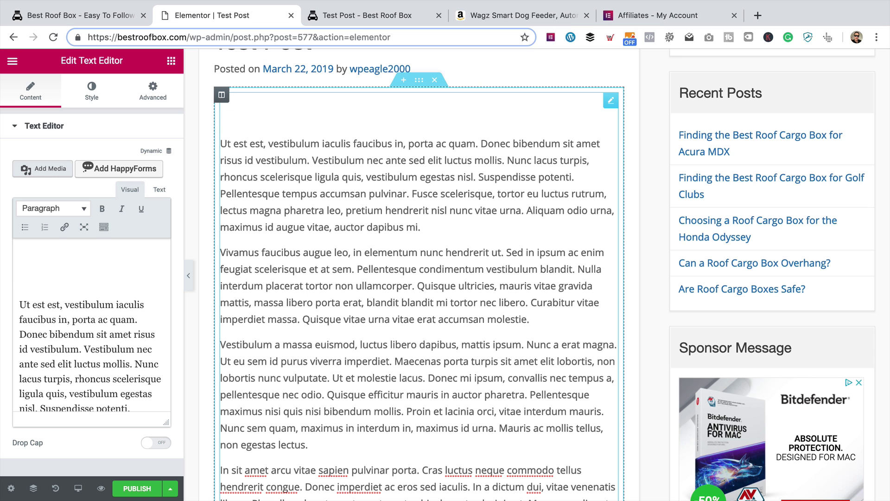
key(BackSpace)
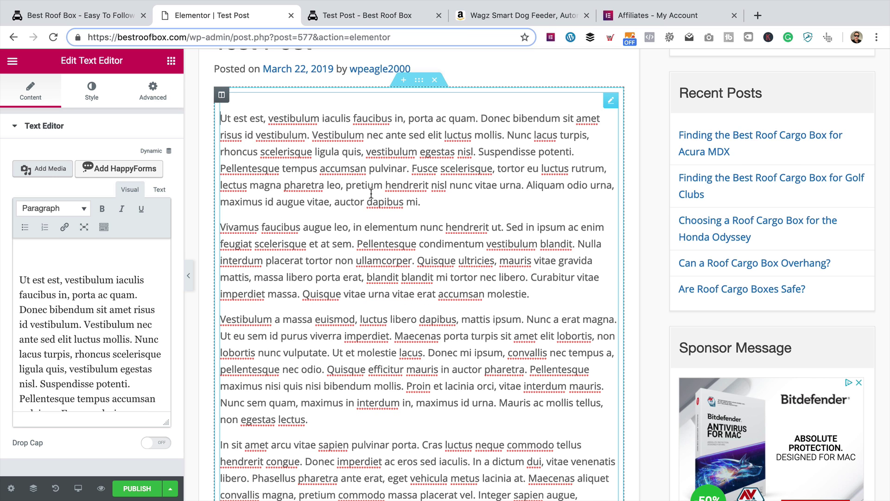
click(445, 206)
Switch to the Amazon product page, generate a SiteStripe text link as Full Link and copy it.
click(510, 15)
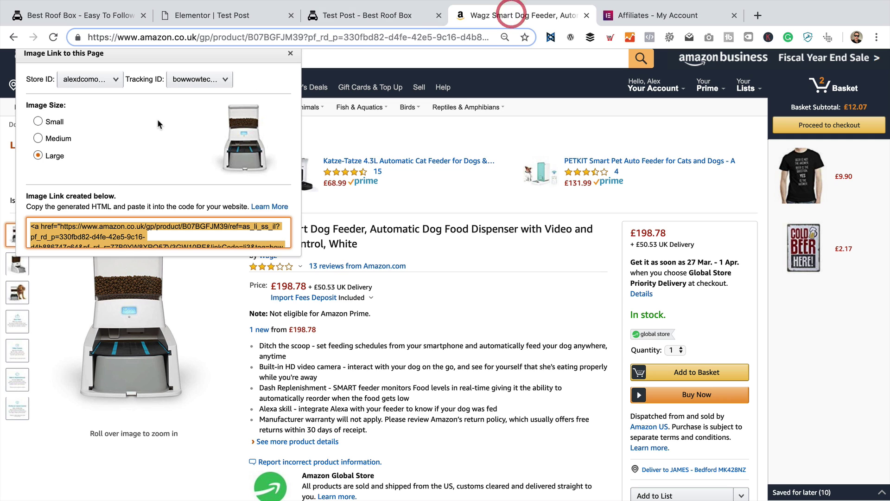
scroll(74, 88, up, 1)
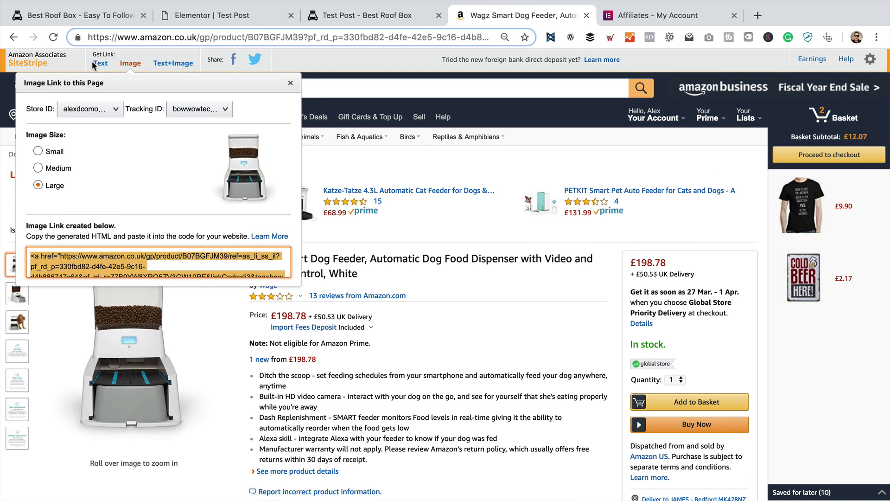
click(100, 64)
click(105, 203)
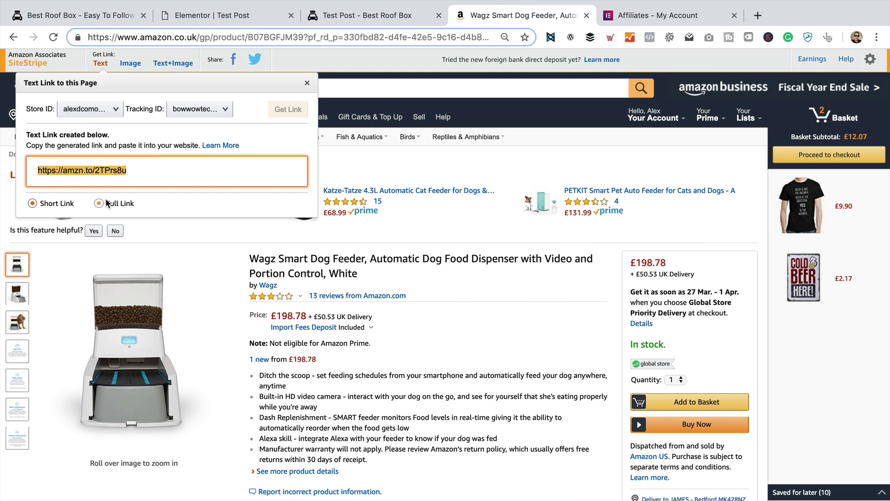
right_click(126, 163)
click(216, 191)
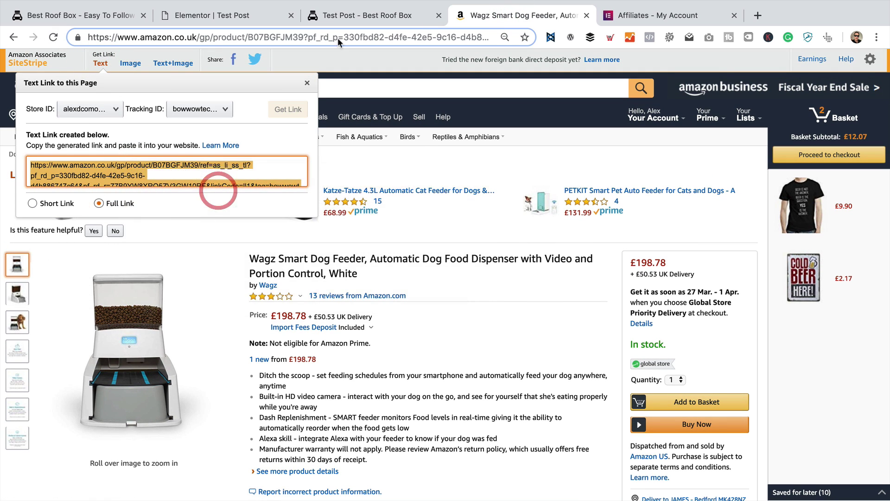
Close the Test Post preview and, in Elementor, add the paragraph "Check the latest price on Amazon" after the "Ut est est" paragraph.
click(348, 18)
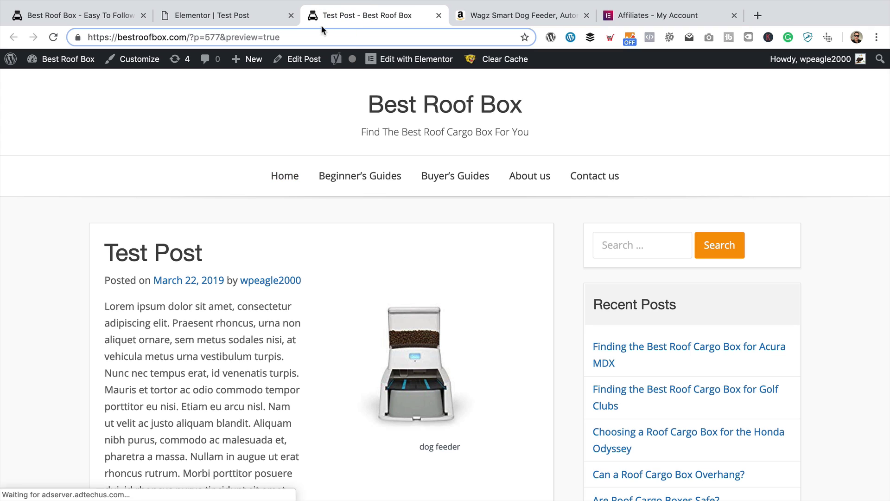
click(438, 15)
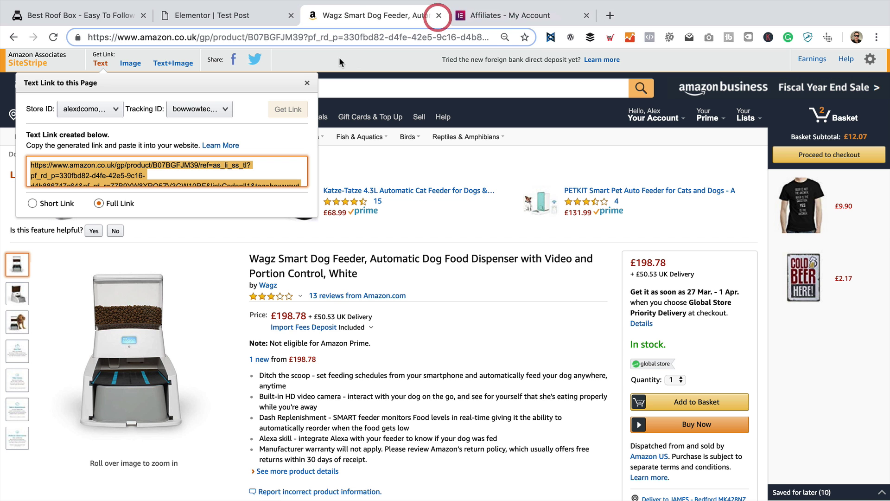
click(214, 18)
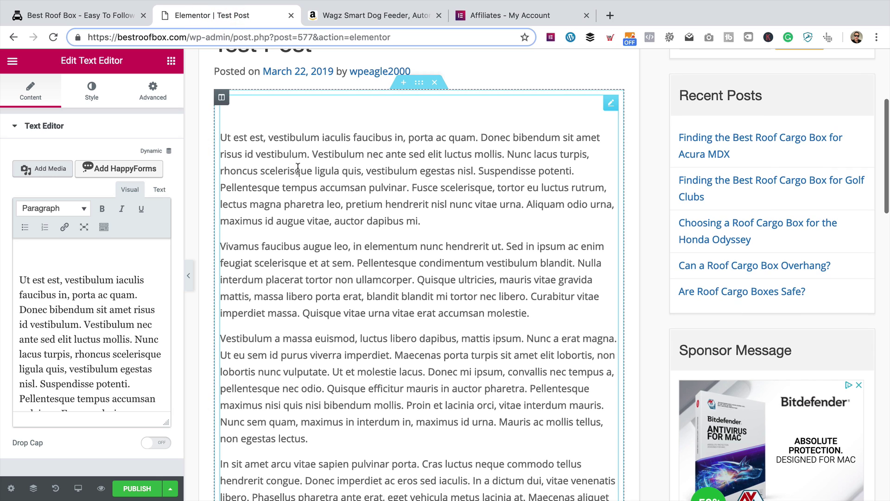
click(423, 223)
key(Return)
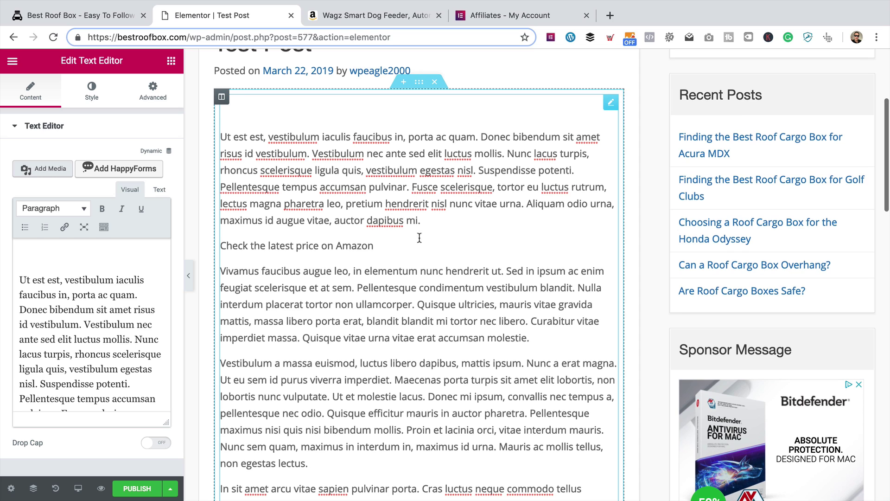
Link the text "Check the latest price on Amazon" to the copied SiteStripe URL.
drag(398, 248, 220, 241)
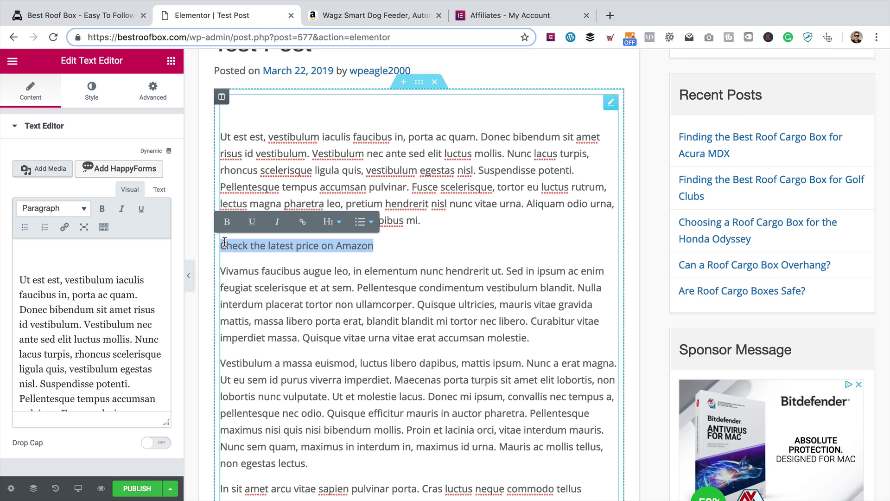
click(302, 222)
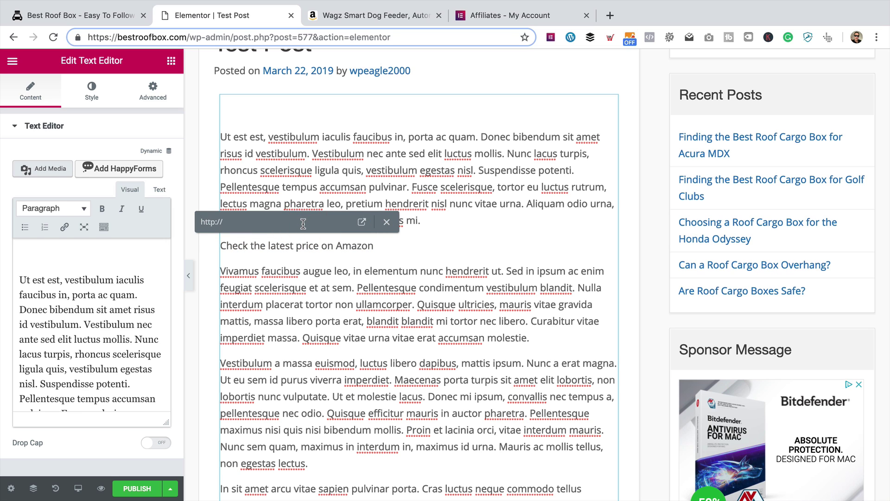
right_click(303, 223)
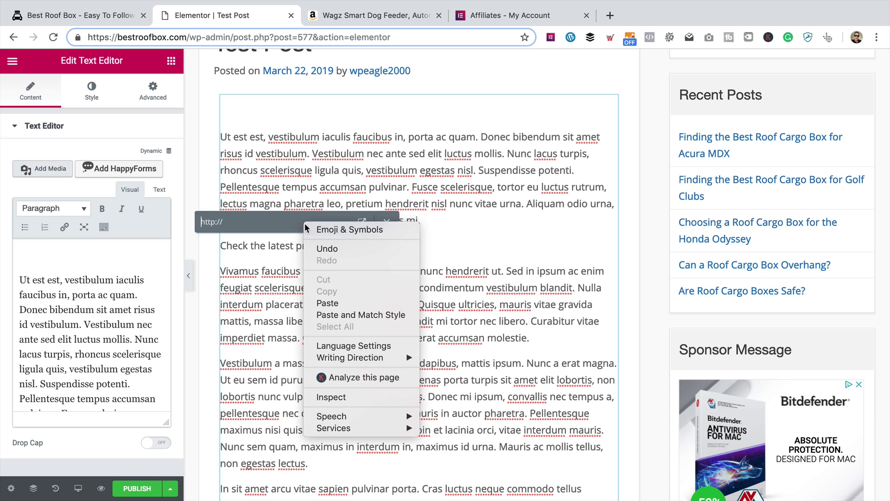
click(364, 299)
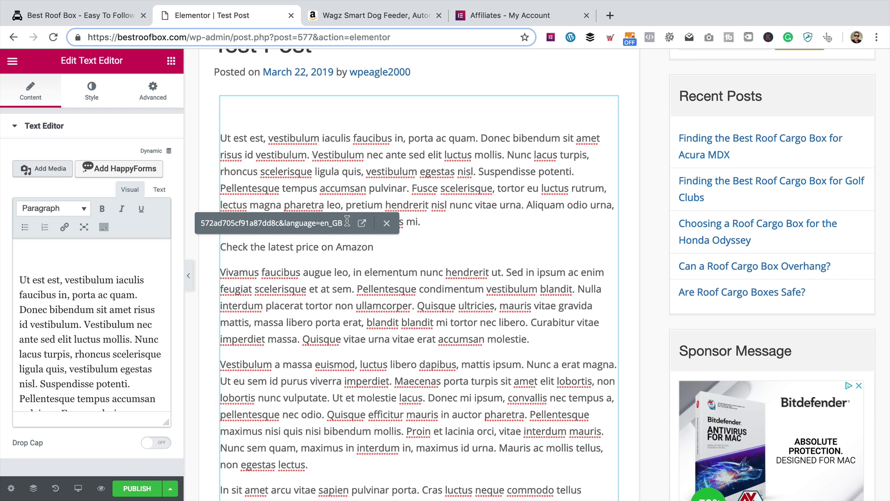
key(Return)
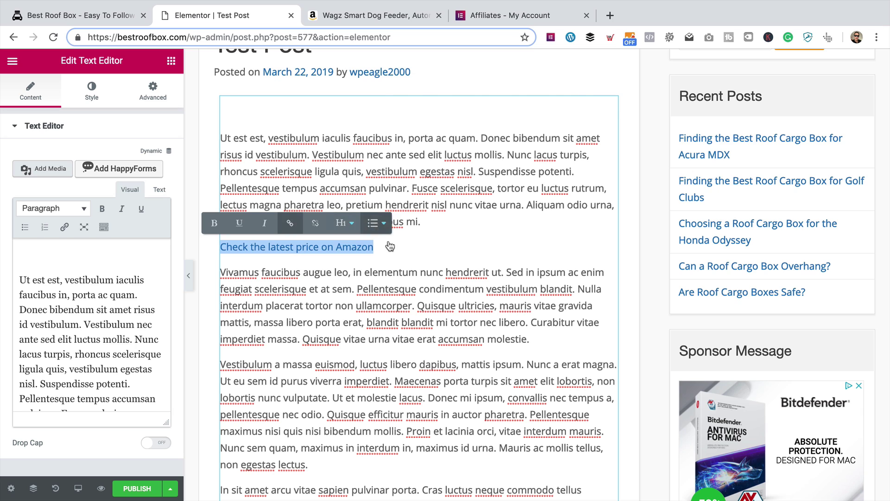
triple_click(214, 240)
click(214, 240)
click(435, 262)
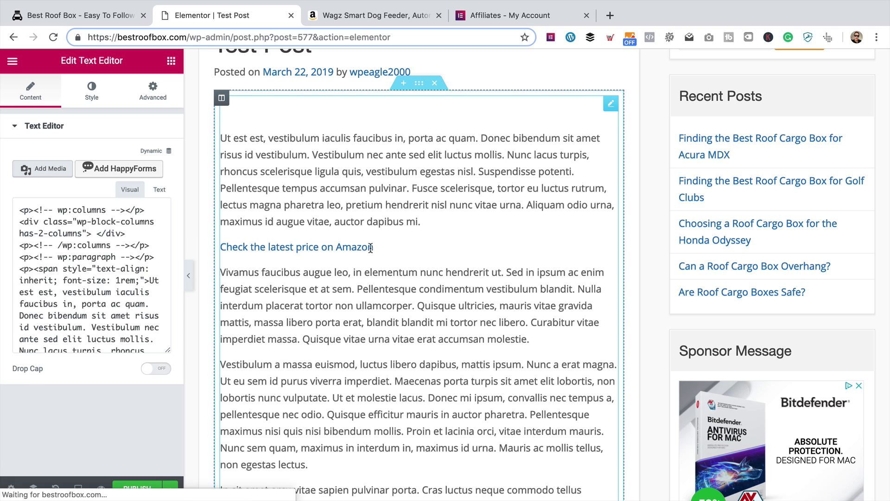
click(422, 253)
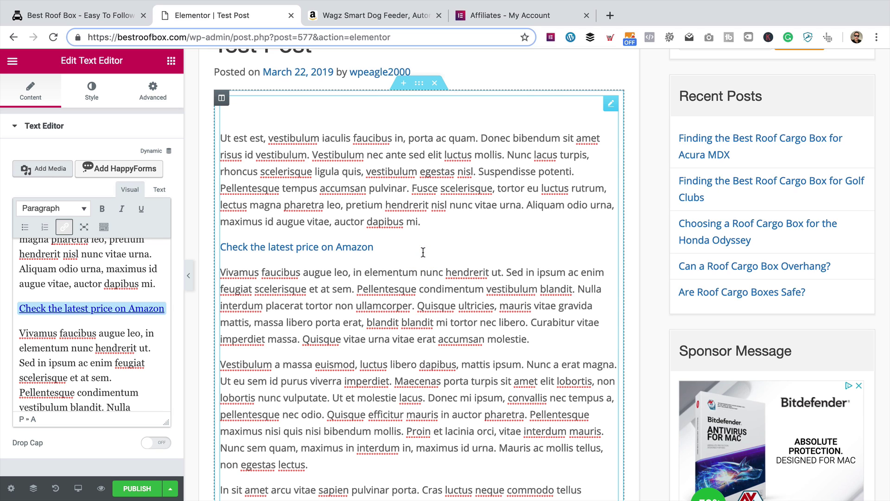
Inspect the URL and new-tab option in the "Check the latest price on Amazon" link's settings, closing them without changes.
click(164, 307)
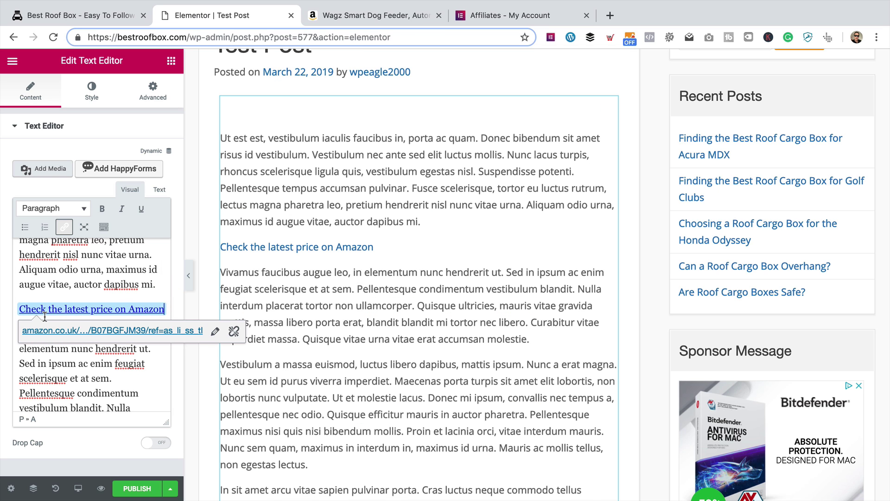
click(169, 311)
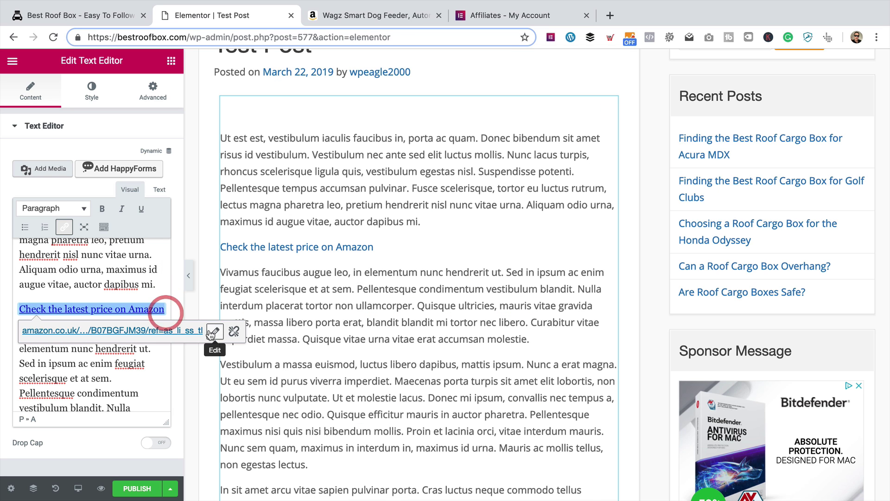
click(214, 330)
click(235, 331)
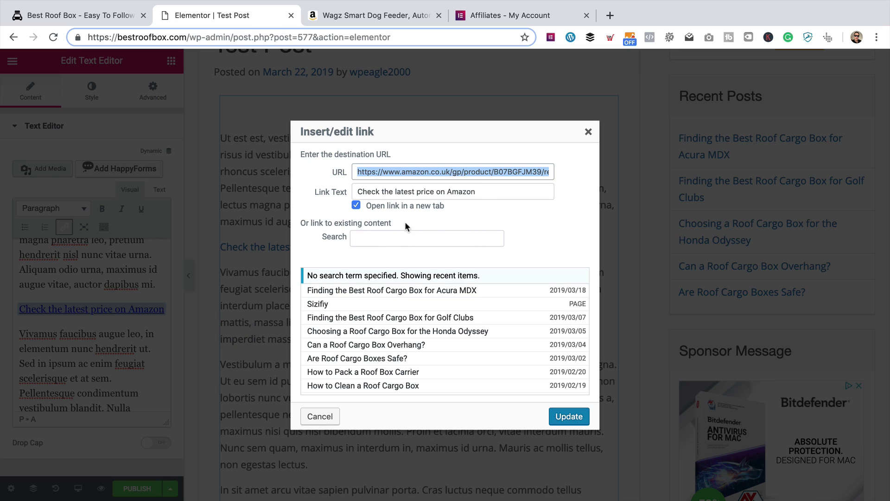
click(319, 415)
scroll(483, 388, up, 4)
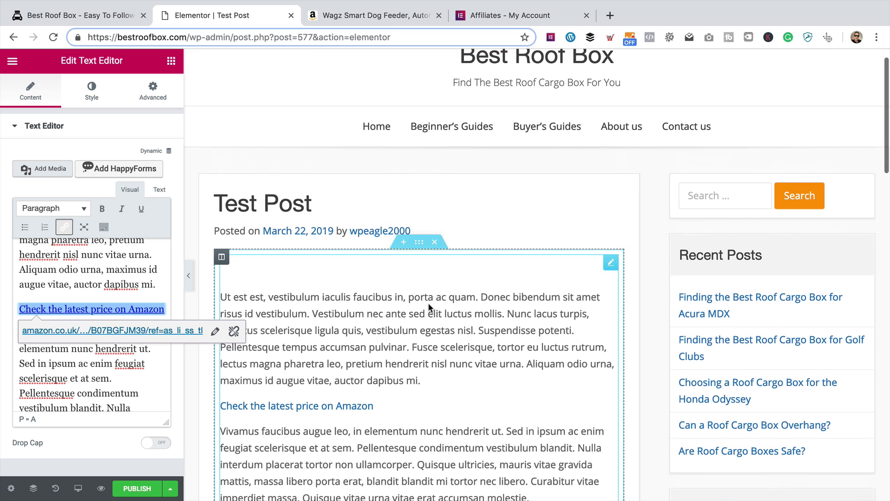
Switch to the Amazon product page, generate a Large SiteStripe image link and copy its HTML.
click(367, 16)
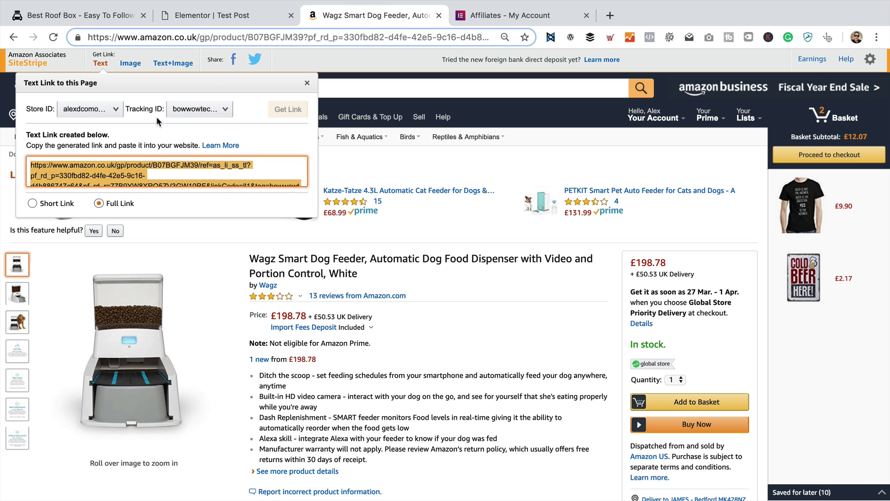
click(127, 65)
click(49, 185)
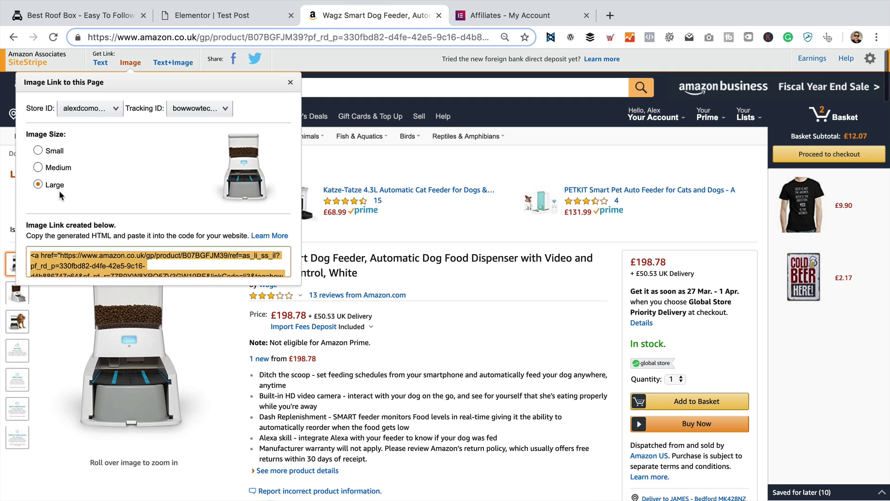
right_click(111, 271)
click(183, 294)
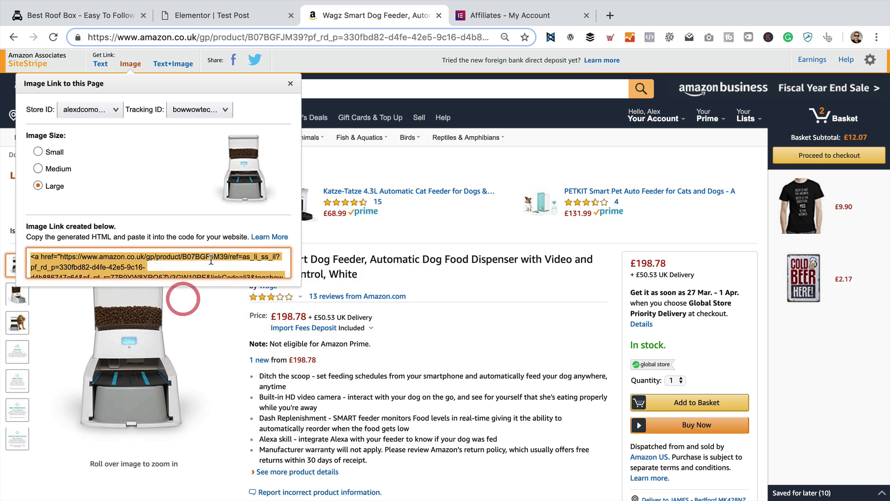
Return to Elementor and paste the image link HTML at the start of the text widget's code.
click(234, 14)
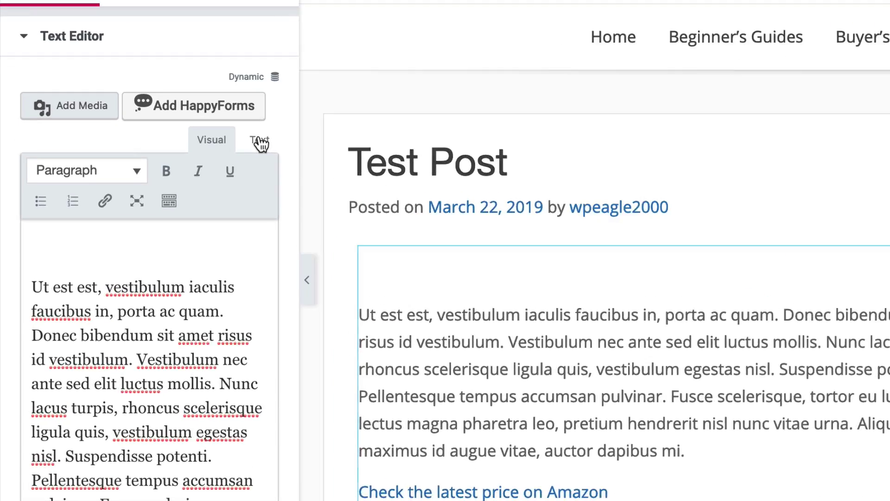
click(158, 190)
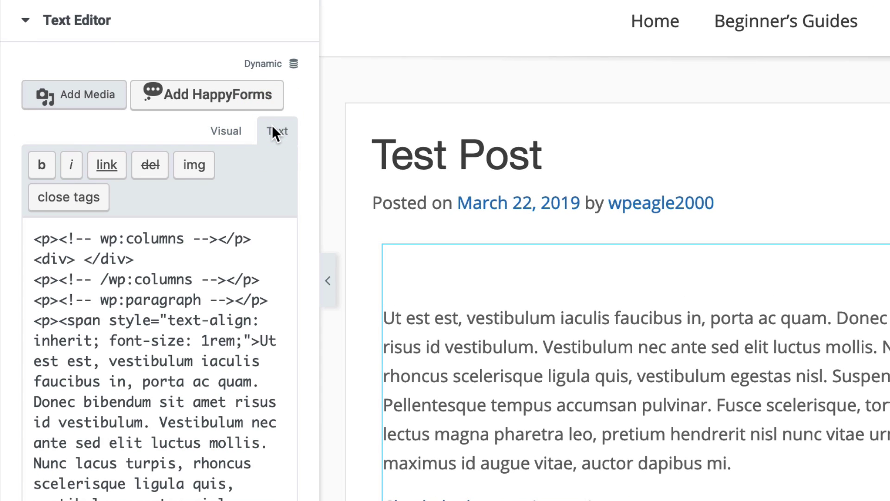
click(31, 236)
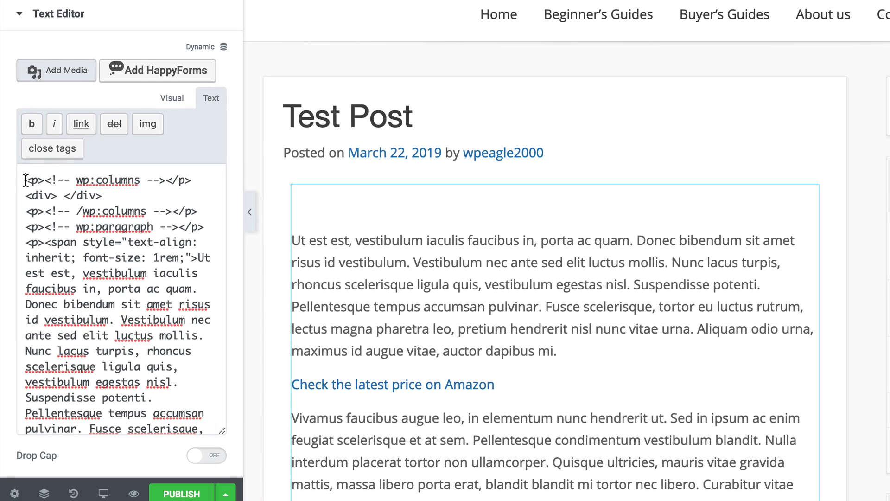
right_click(25, 180)
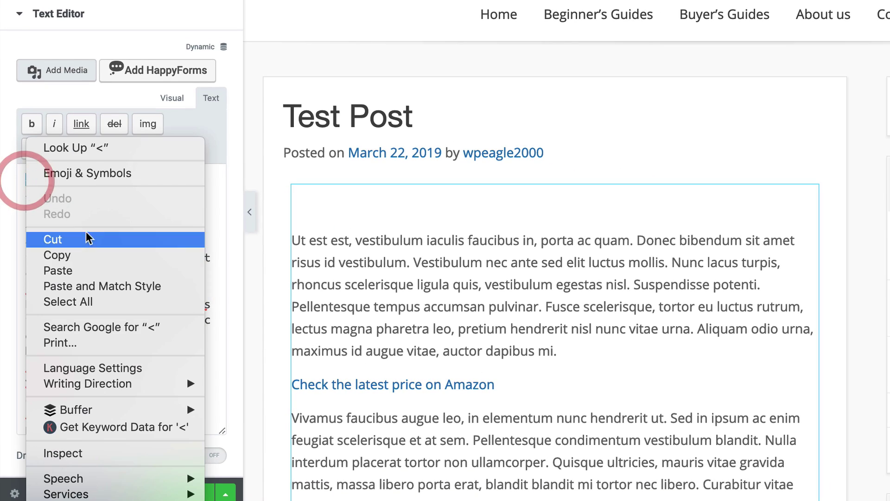
click(69, 268)
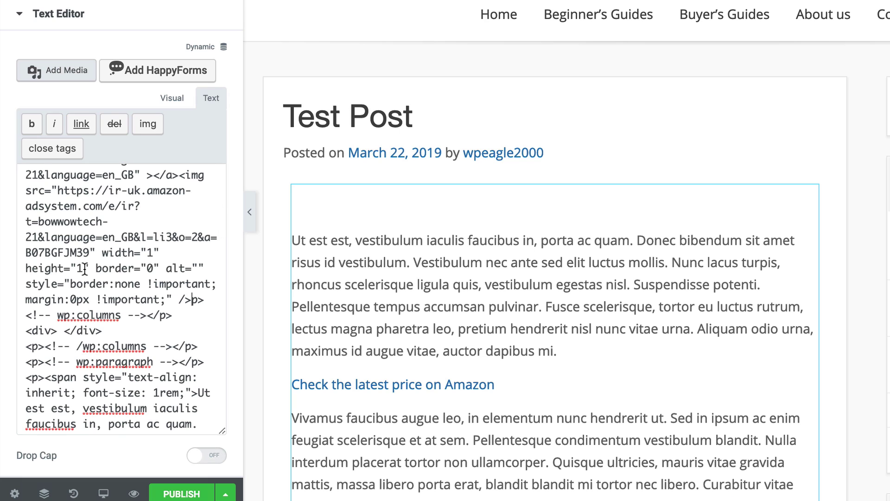
Show the text widget in visual mode and delete the stray "p>" after the dog feeder image.
click(173, 98)
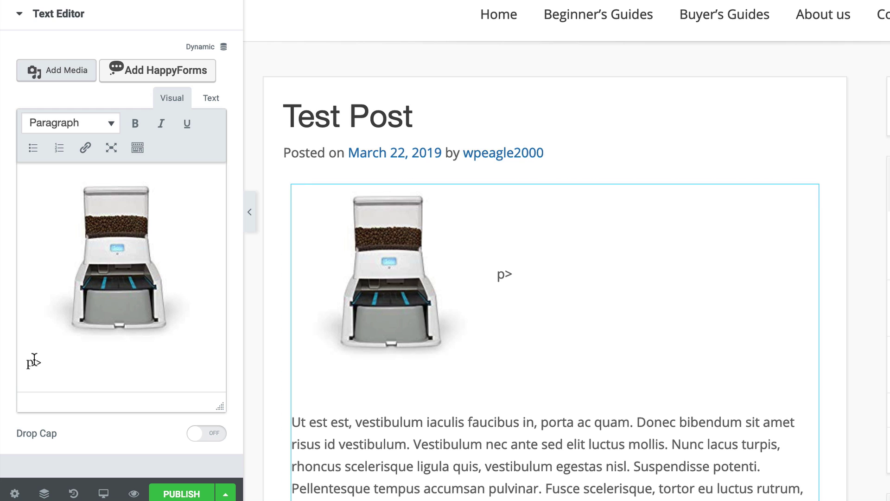
drag(53, 363, 20, 361)
key(BackSpace)
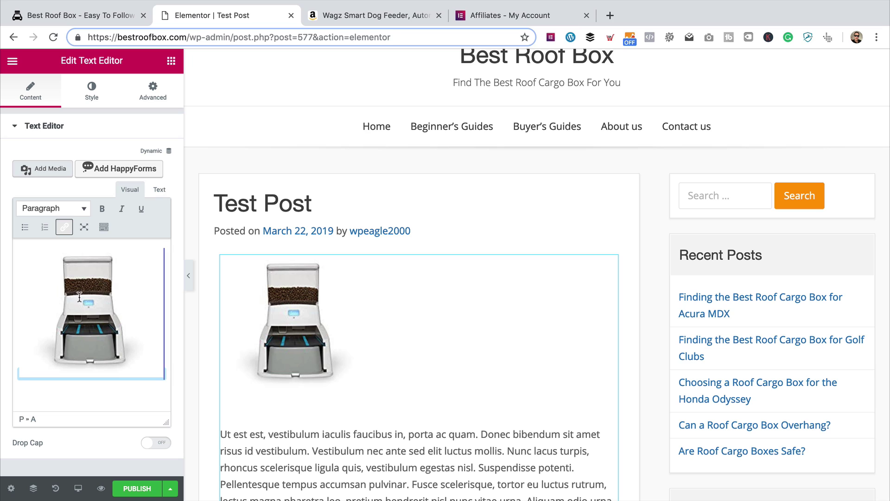
Align the dog feeder image right and remove the empty line above the "Ut est est" paragraph.
click(114, 254)
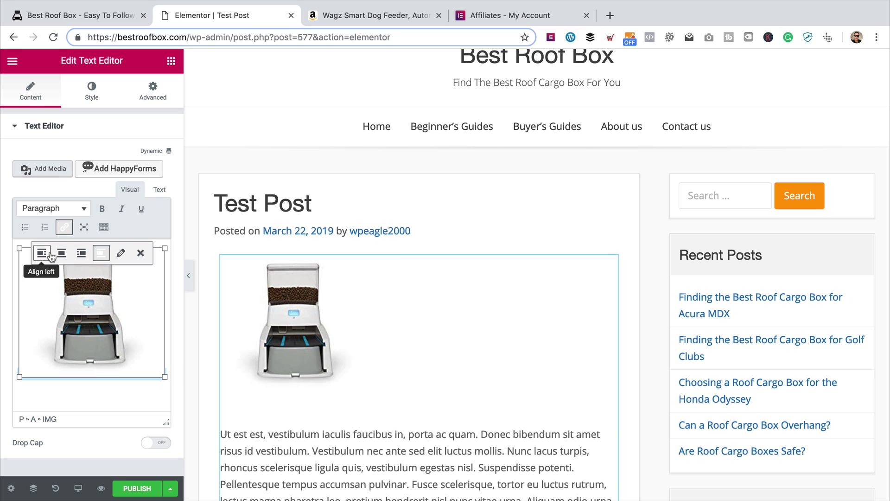
click(81, 254)
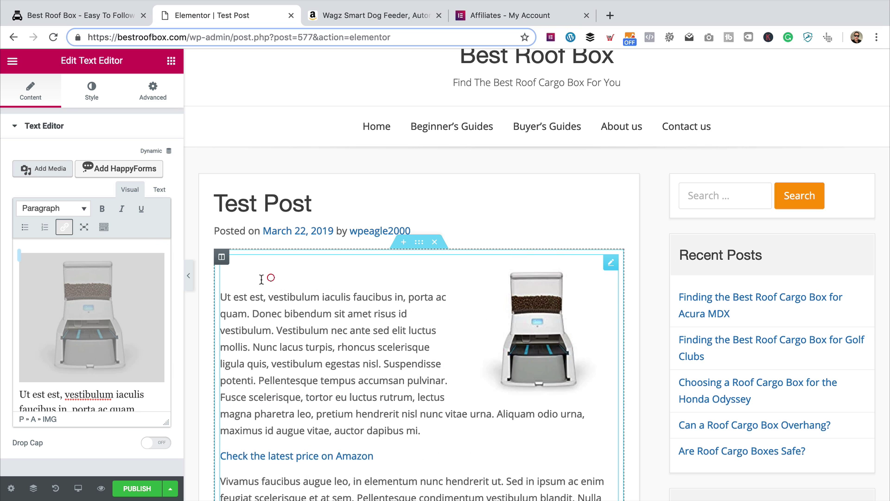
click(220, 294)
click(221, 295)
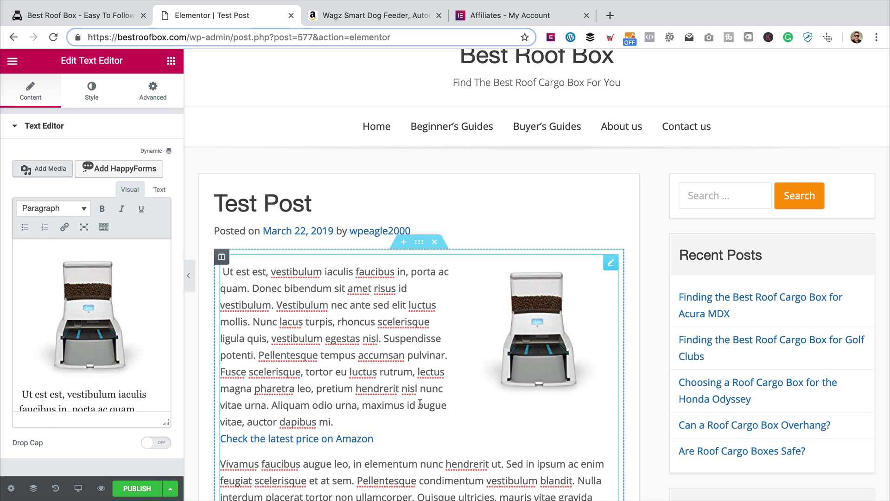
Insert an empty line between the "Ut est est" paragraph and the "Check the latest price on Amazon" link.
click(347, 419)
key(Return)
scroll(366, 353, down, 1)
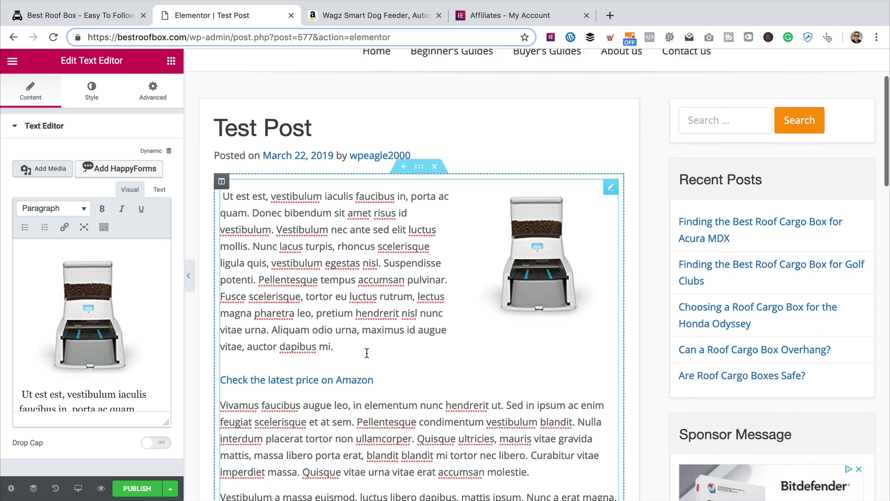
scroll(364, 376, up, 3)
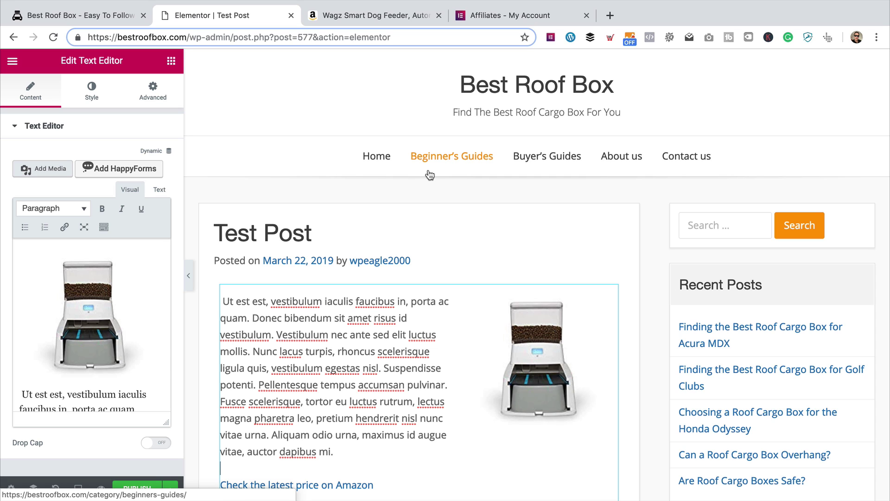
Switch to the Elementor Affiliates page and copy the referral URL.
click(507, 16)
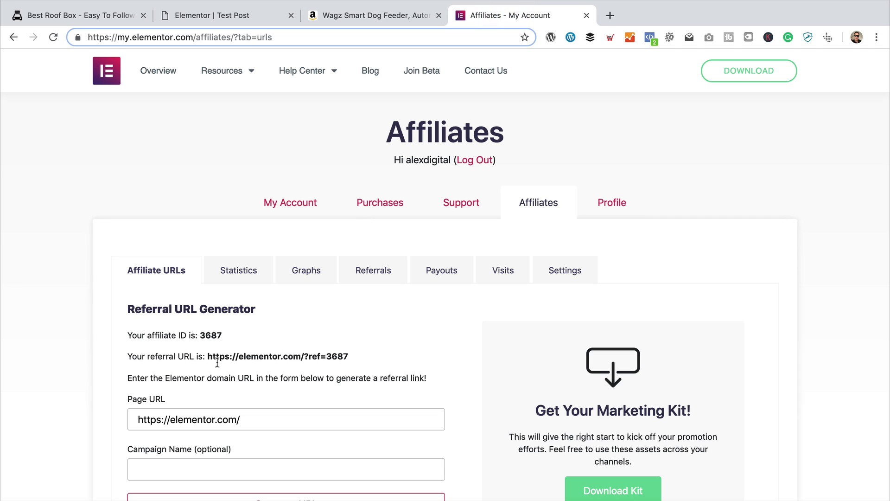
drag(207, 356, 380, 357)
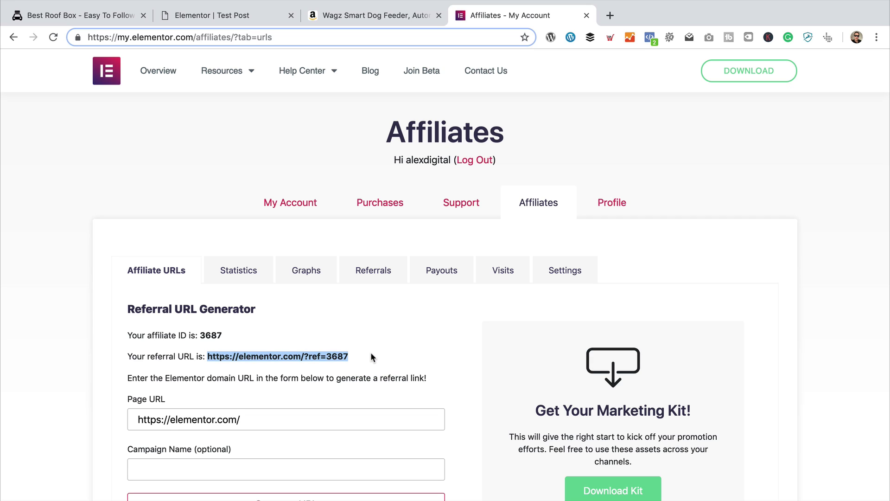
right_click(290, 355)
click(316, 380)
Back in Elementor, add the line "Get Elementor!" above the "Check the latest price on Amazon" link.
click(230, 14)
scroll(49, 342, down, 3)
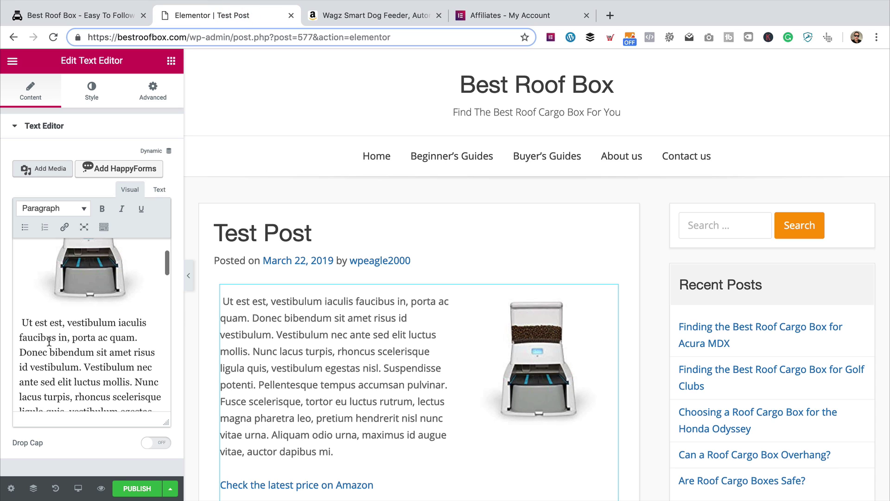
drag(26, 321, 141, 327)
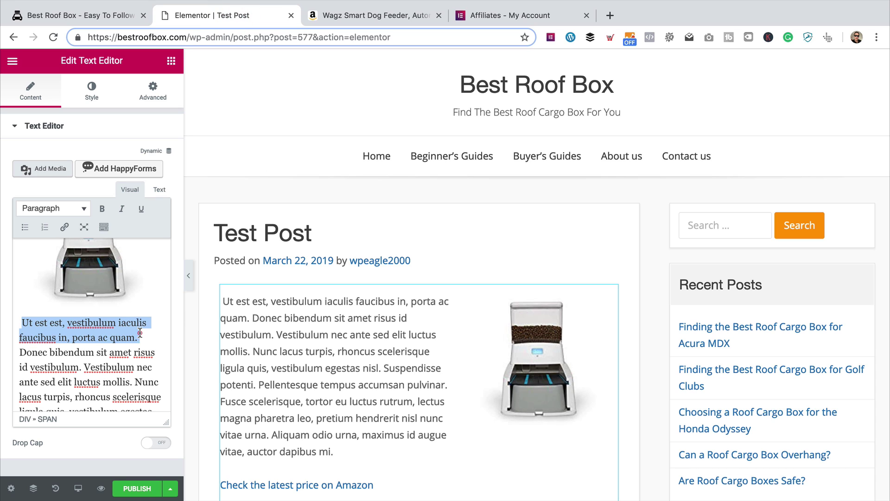
scroll(139, 334, down, 5)
click(99, 321)
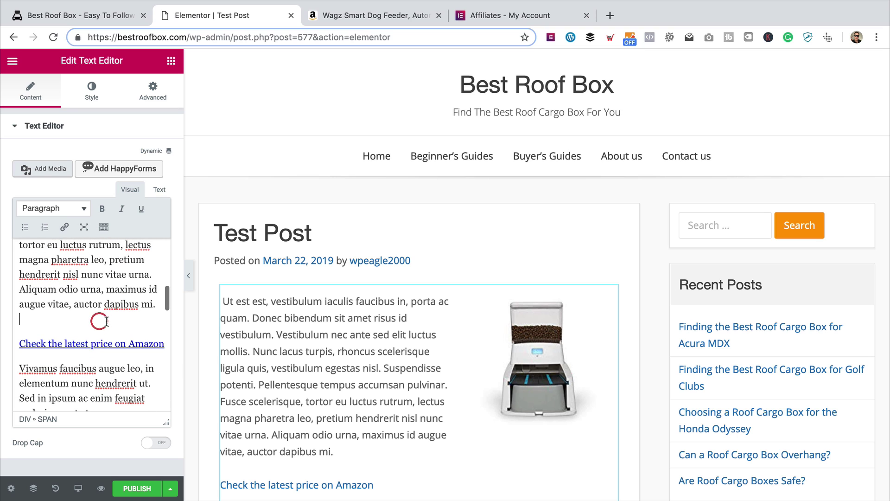
key(Return)
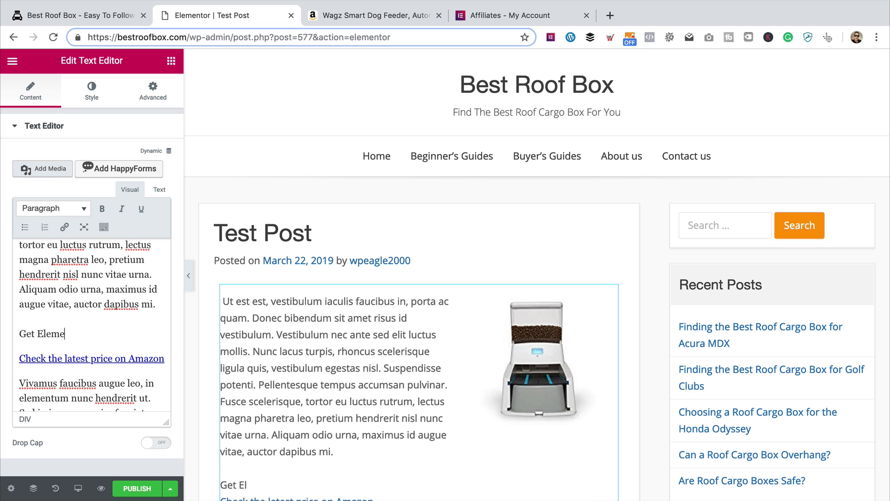
Link the text "Get Elementor!" to the copied Elementor referral URL.
drag(92, 334, 17, 335)
click(64, 227)
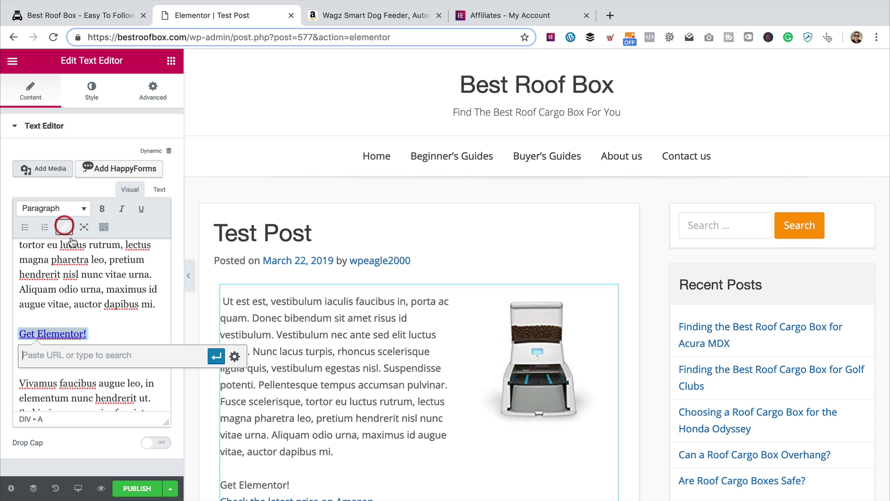
right_click(123, 354)
click(155, 380)
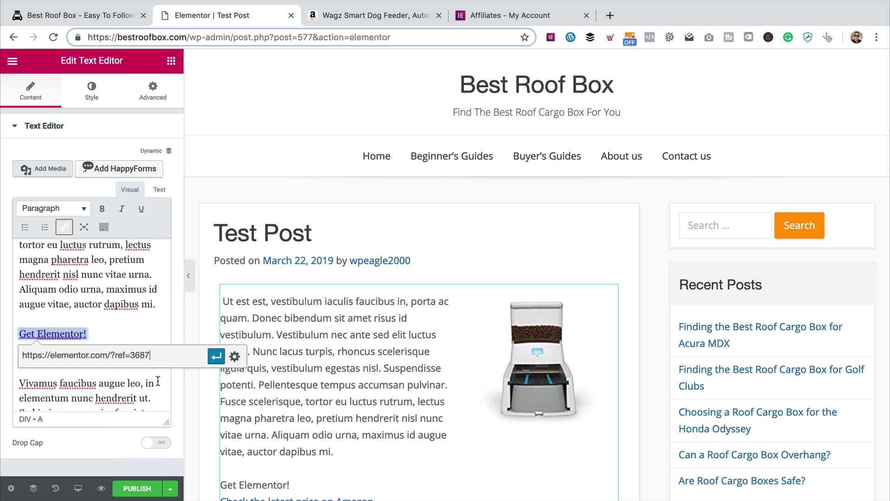
click(235, 356)
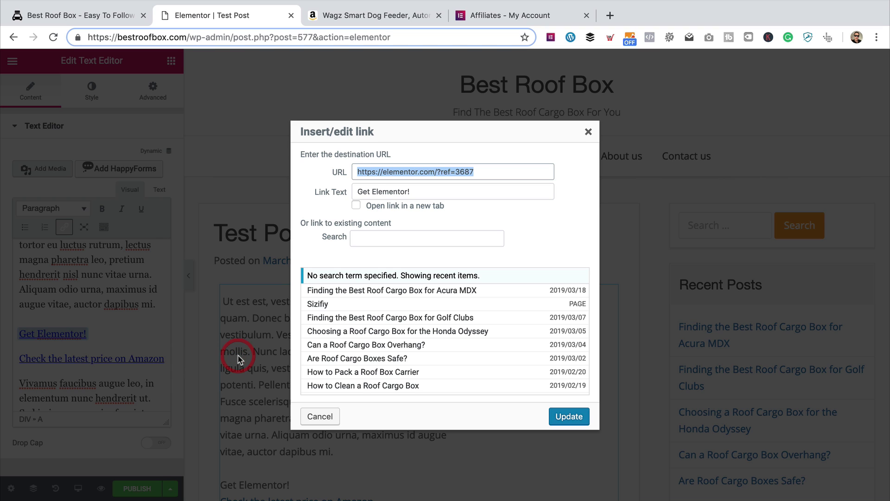
click(570, 415)
click(276, 352)
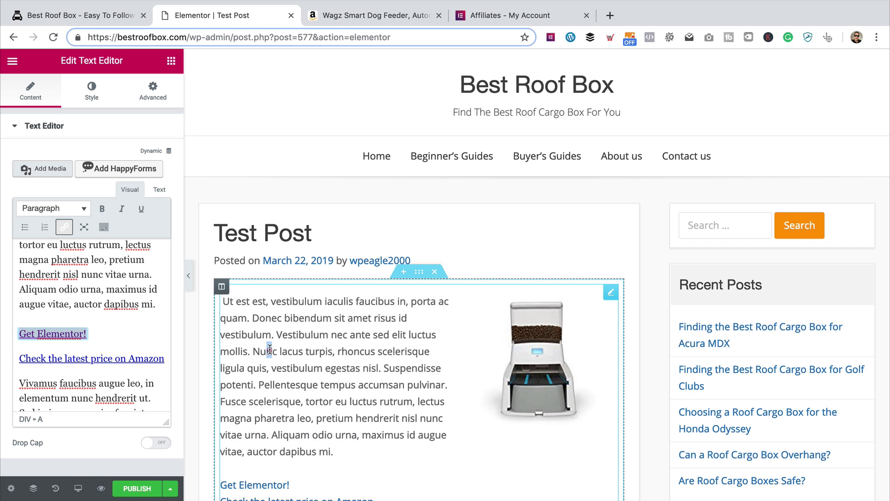